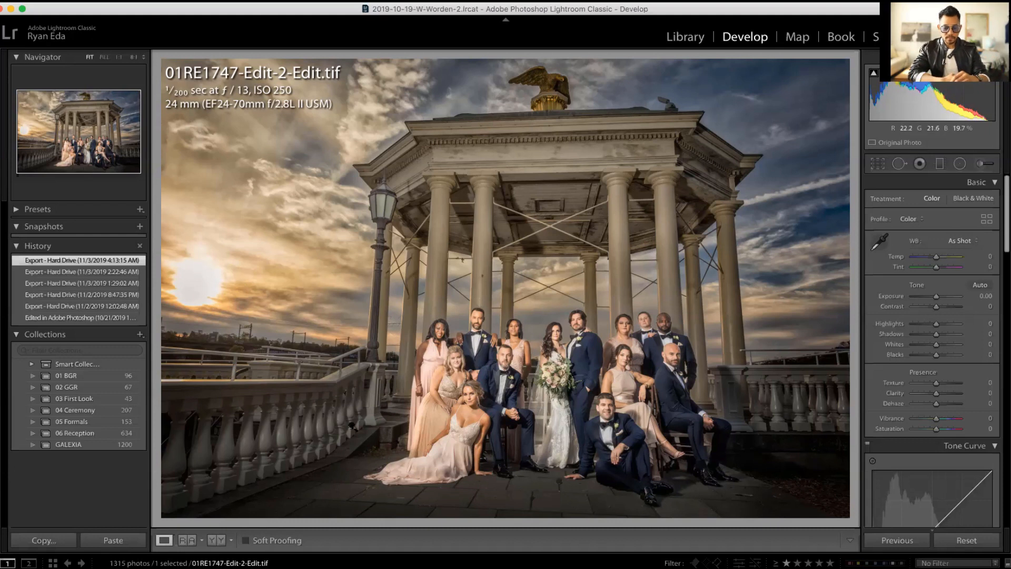
- Switch from the finished TIF to the raw photo 01RE1747.CR2 and show its Before view
key(Right)
key(Right)
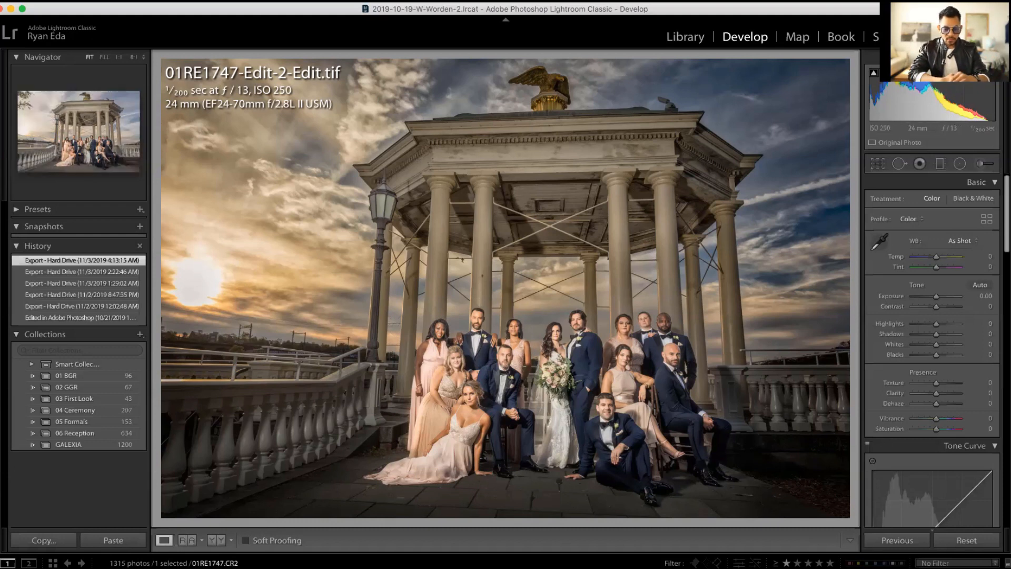
key(Right)
key(Right)
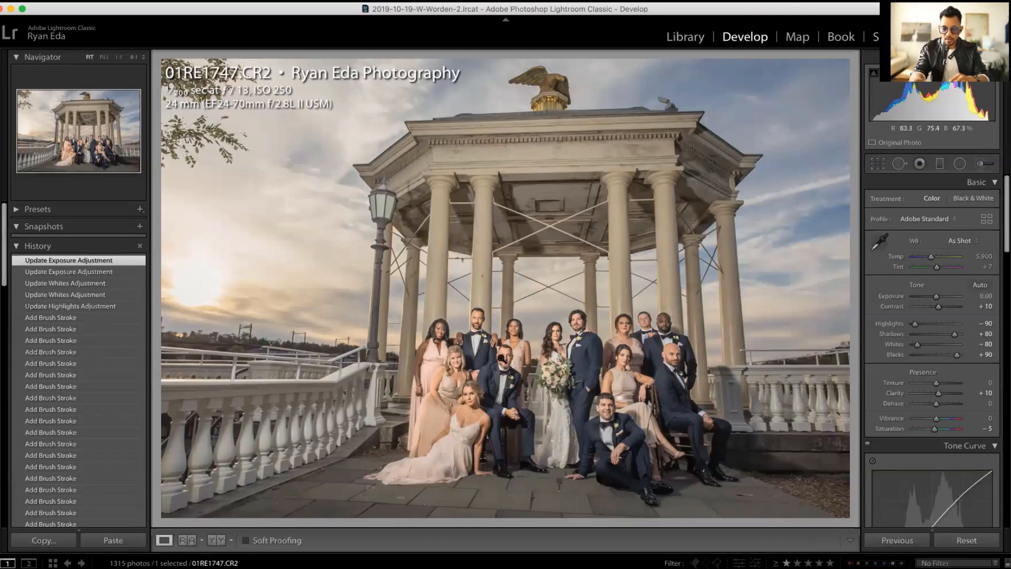
key(backslash)
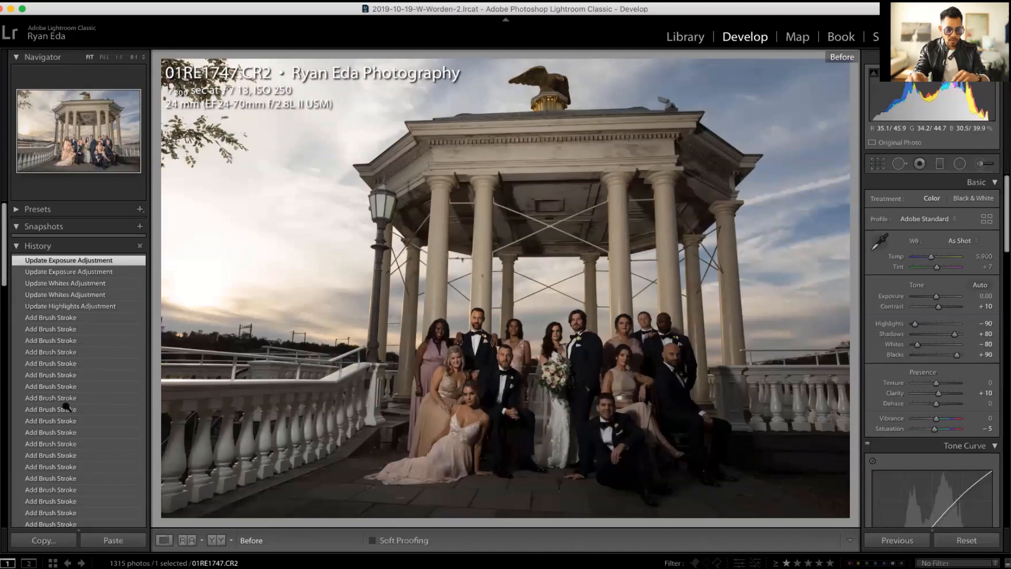
- Return the photo to its original Import state in the edit history and look through the develop settings
scroll(8, 284, down, 10)
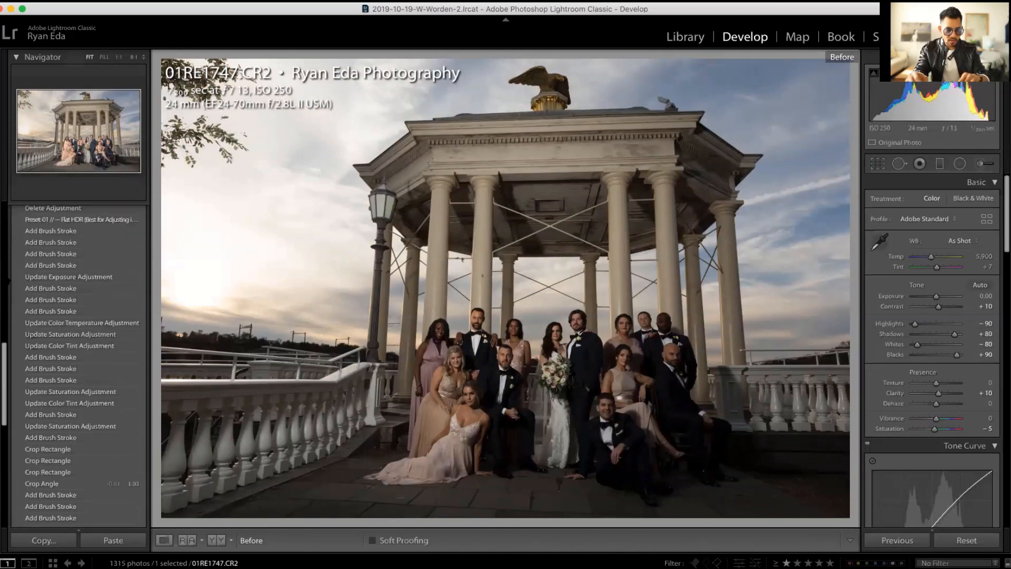
scroll(4, 370, down, 15)
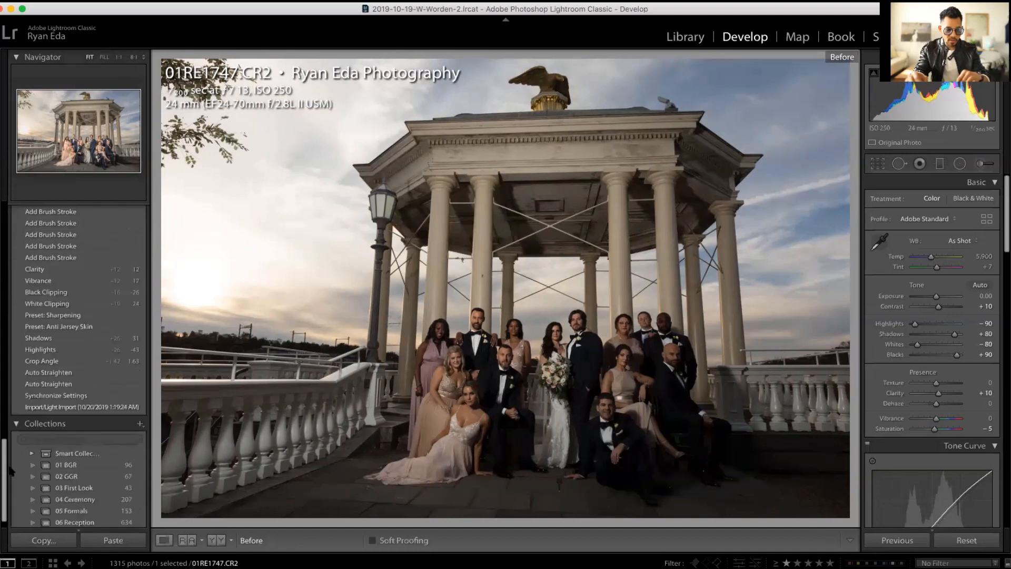
click(84, 392)
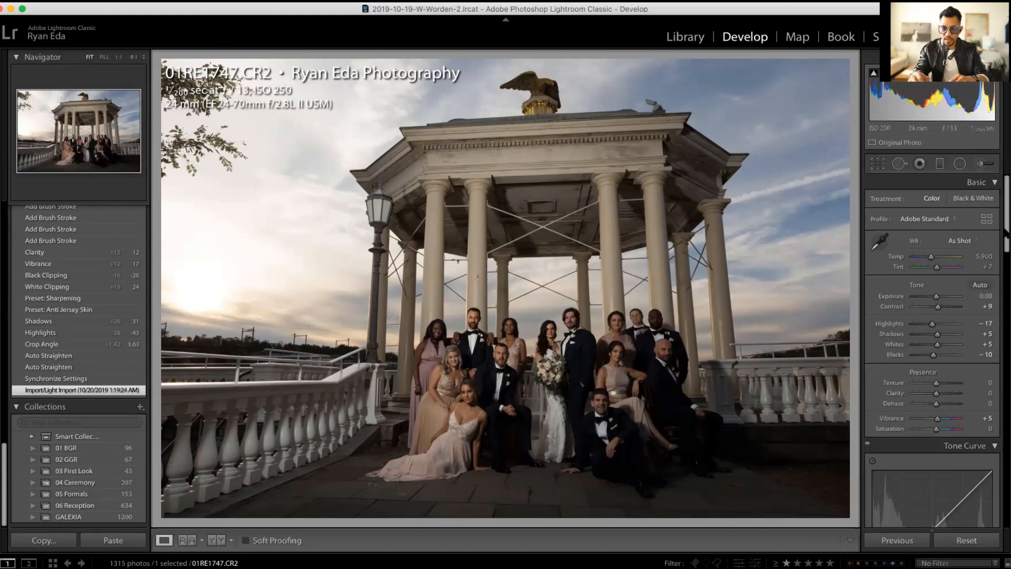
scroll(913, 329, down, 1)
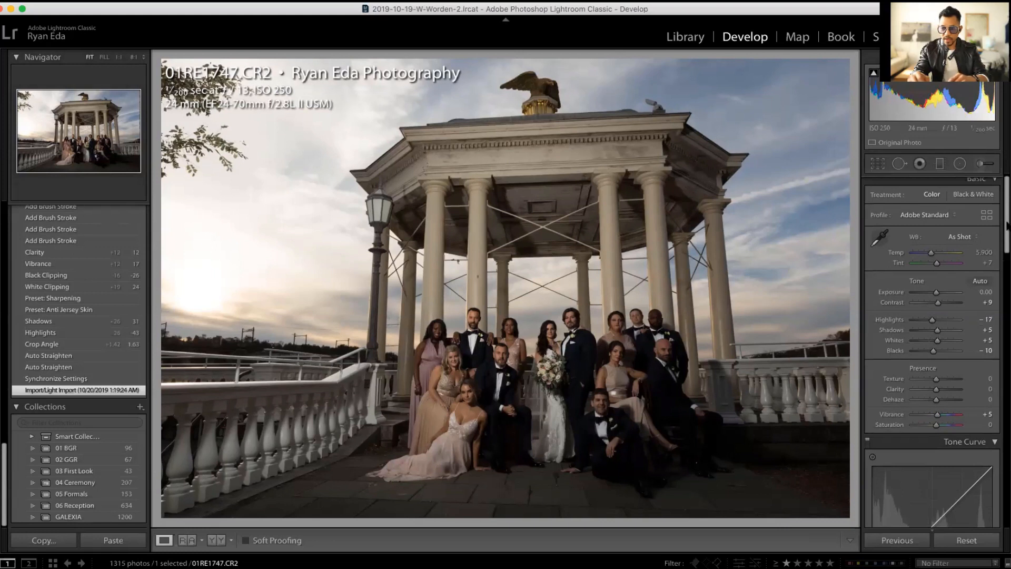
drag(1006, 227, 1006, 388)
scroll(997, 454, up, 15)
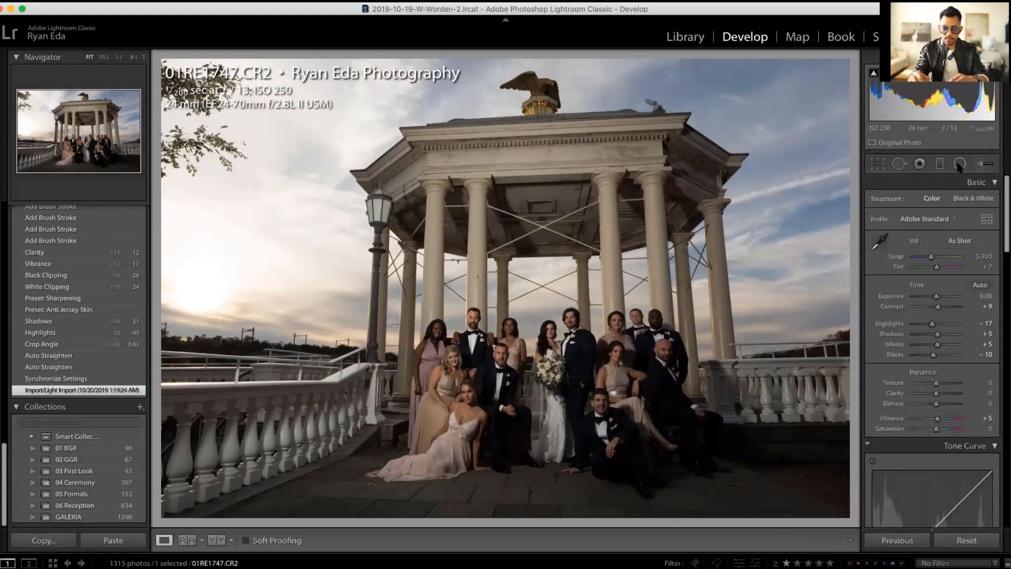
- Advance the history to Synchronize Settings and inspect the adjustments through the Lens Corrections defringe values
click(59, 379)
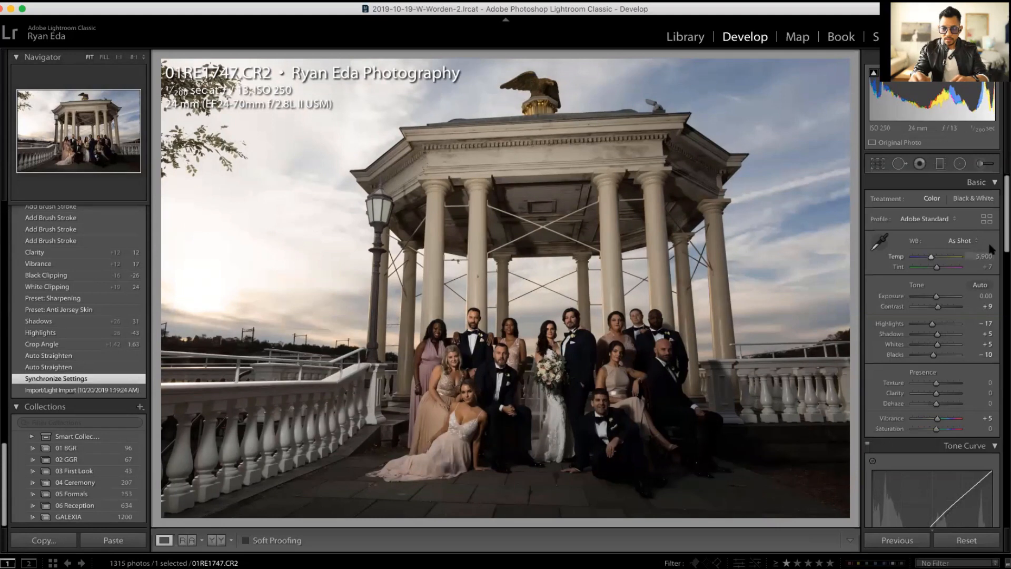
drag(1007, 237, 1007, 439)
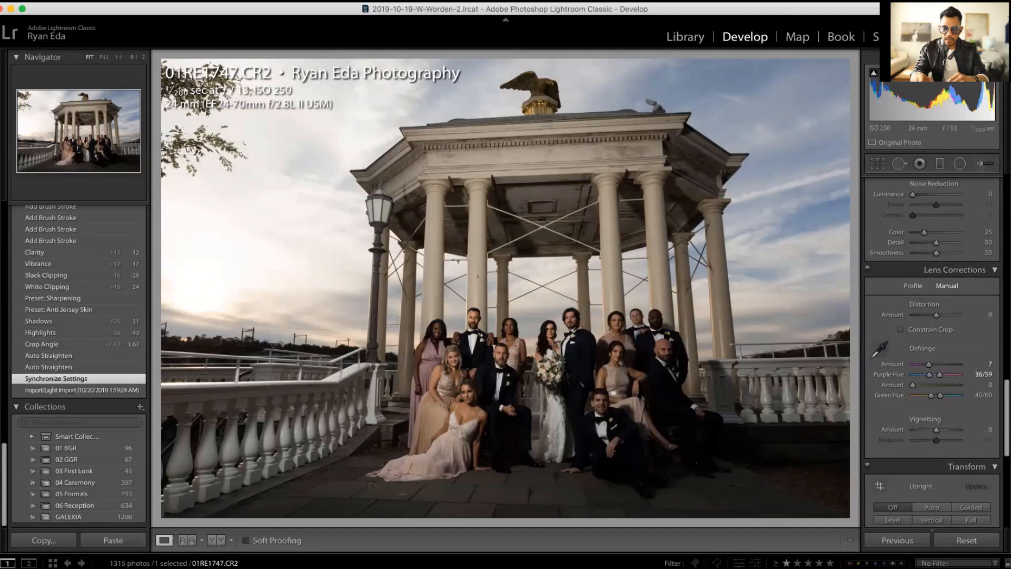
scroll(932, 351, up, 3)
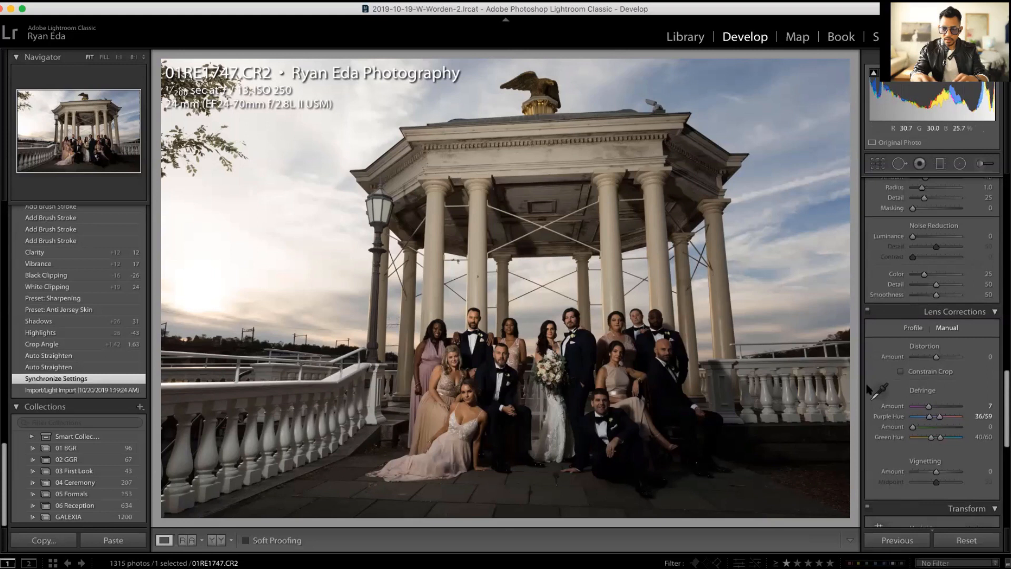
drag(1008, 373, 1008, 178)
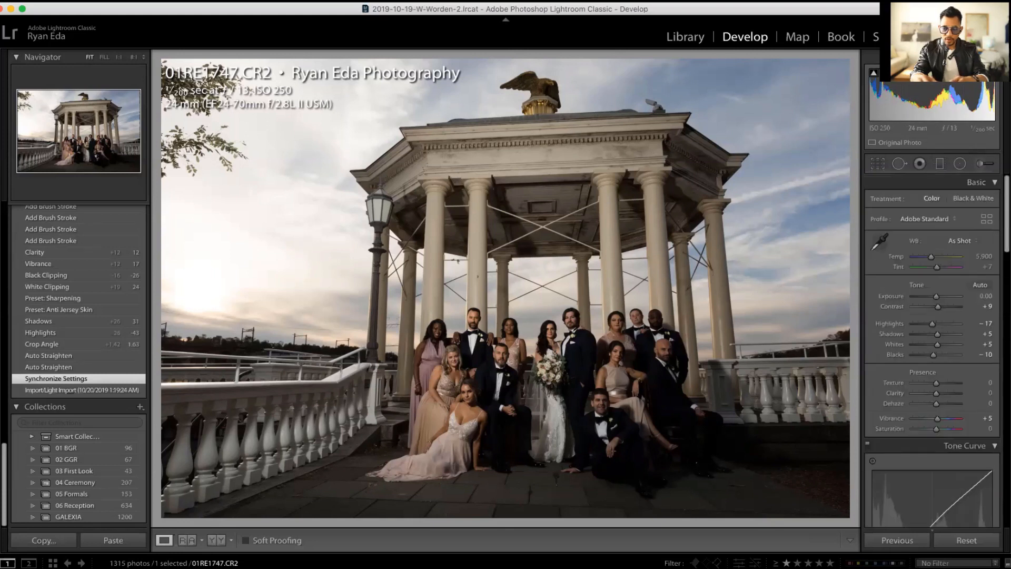
- Compare the first Auto Straighten state with the unstraightened photo, and advance the history to the 1.63 Crop Angle state
click(60, 367)
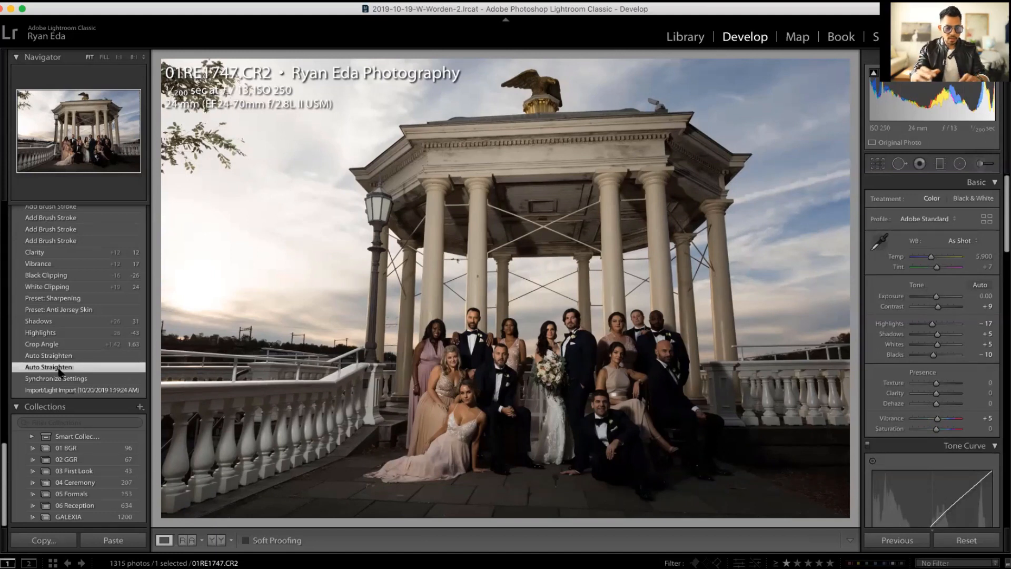
key(super+z)
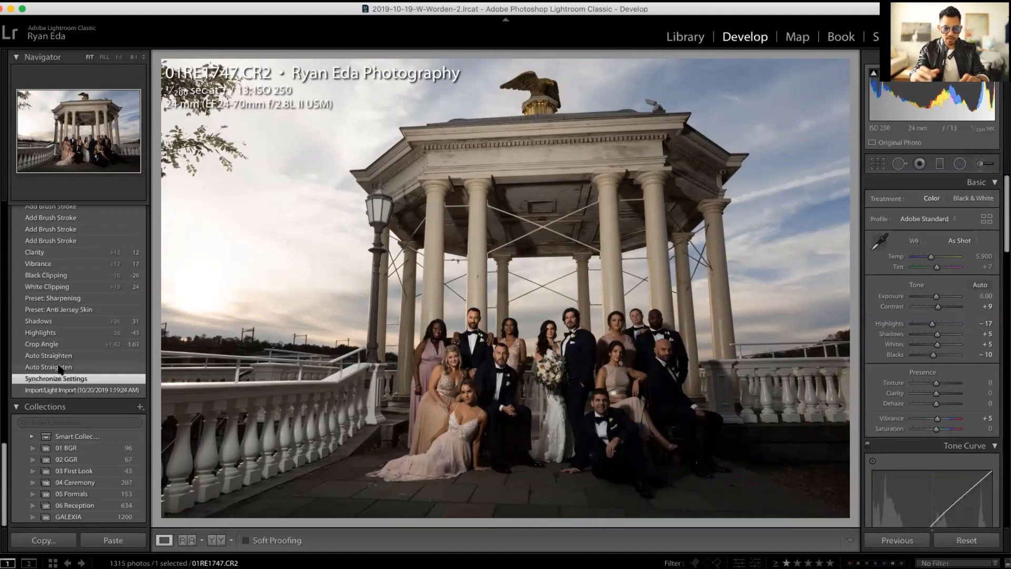
click(60, 367)
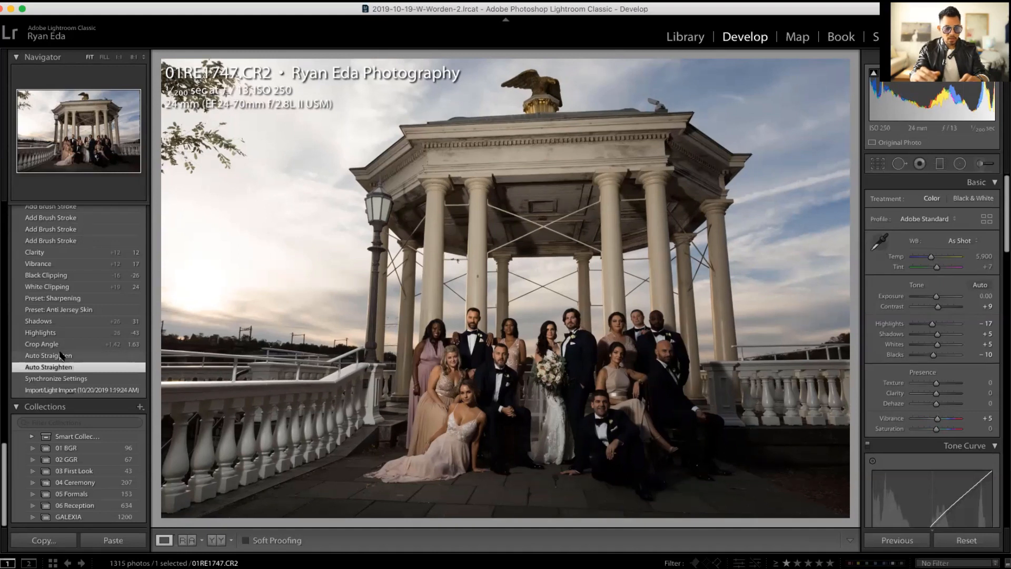
click(60, 355)
click(59, 345)
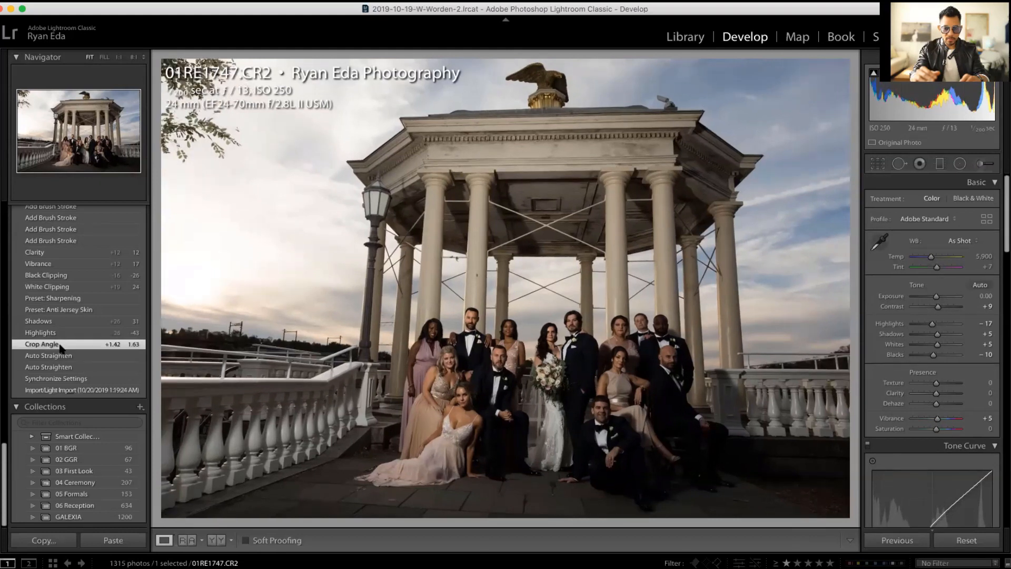
- Advance the history through the Highlights −43 state to the Shadows +31 state
click(61, 333)
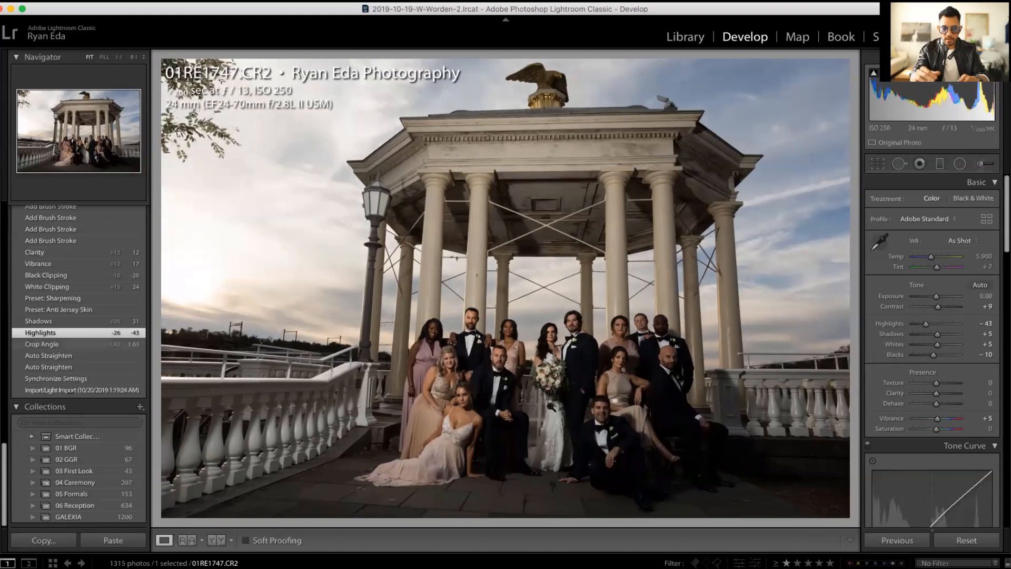
click(102, 322)
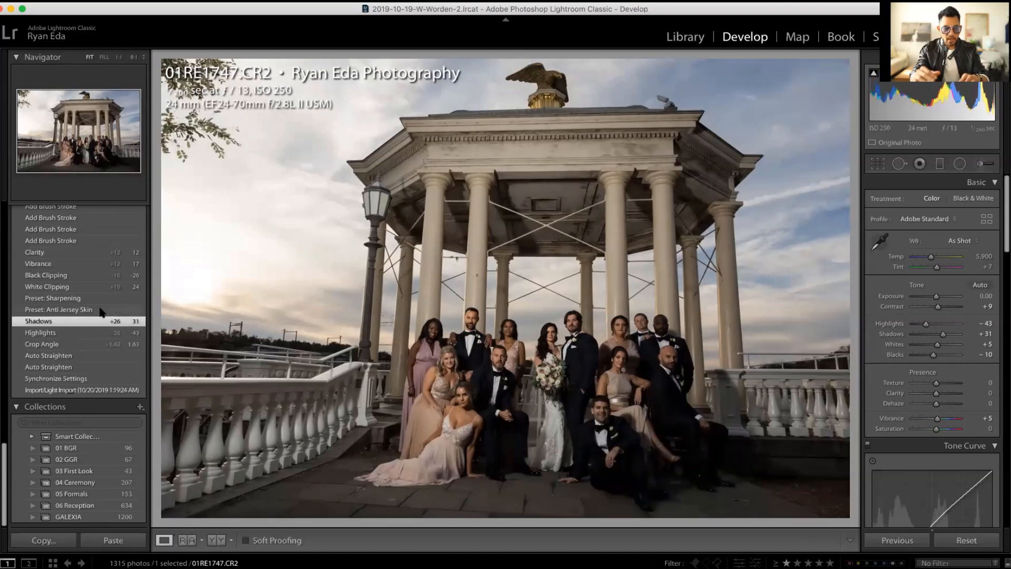
- Advance the history to the Anti Jersey Skin preset and inspect its HSL saturation and luminance values
click(101, 310)
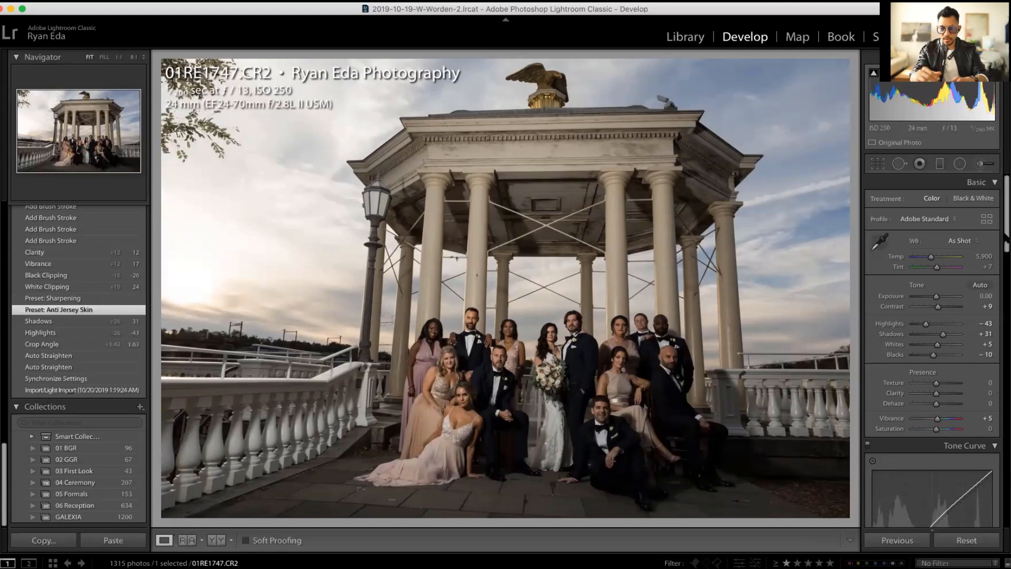
drag(1006, 239, 1007, 327)
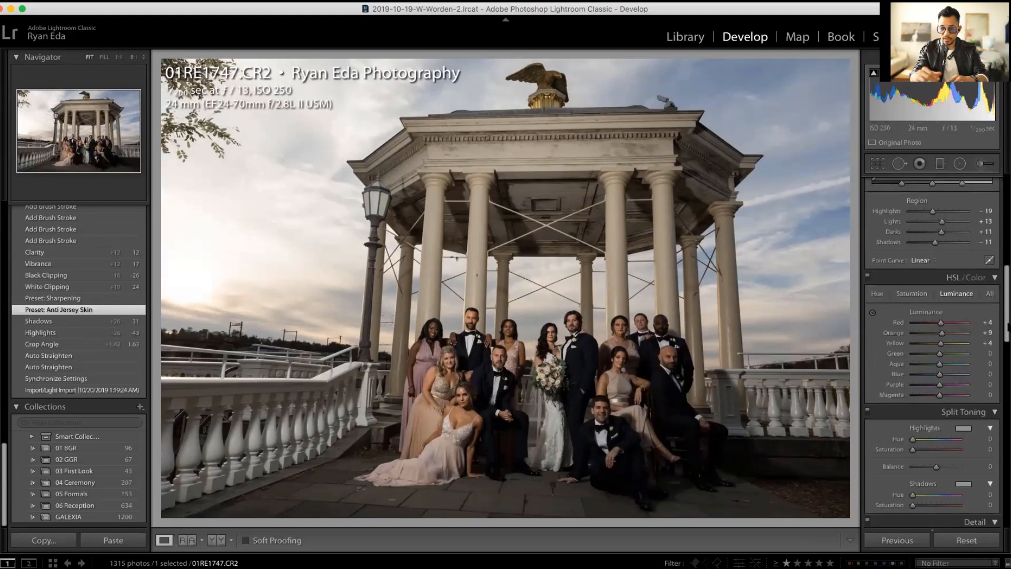
click(911, 294)
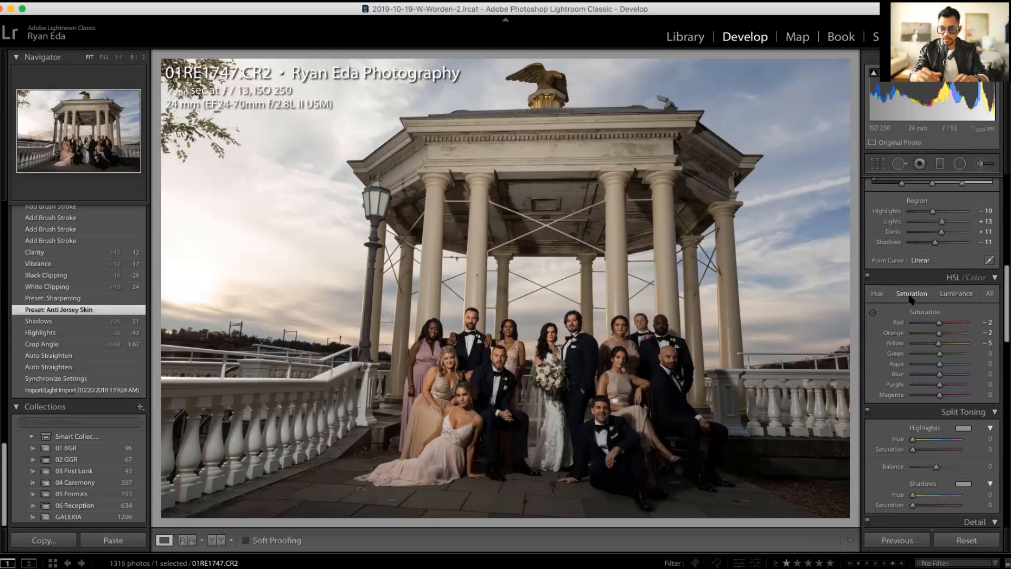
click(959, 294)
- Advance the history to the Sharpening preset and inspect its sharpening amount and masking values
click(52, 299)
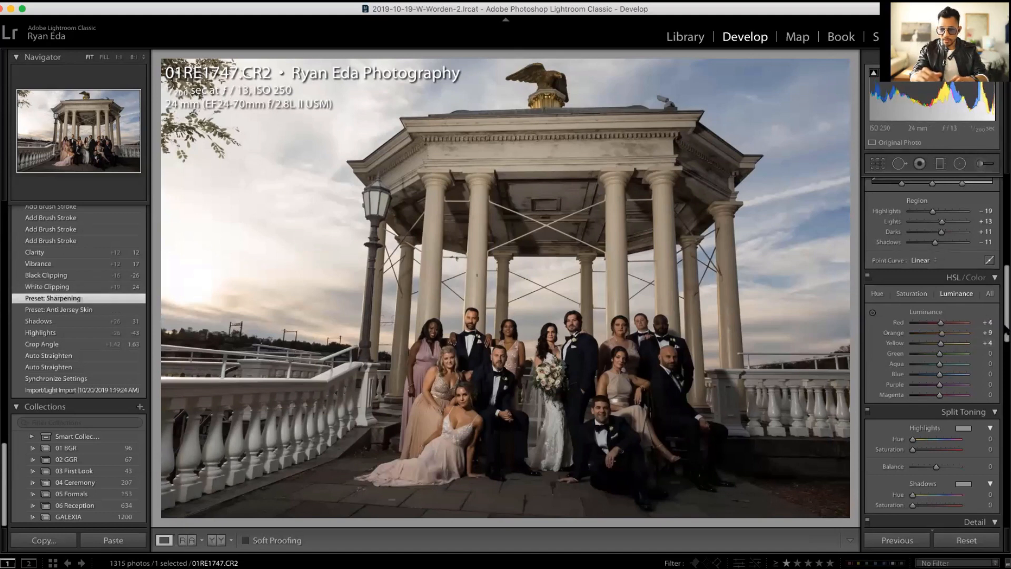
scroll(982, 337, down, 5)
scroll(932, 353, down, 3)
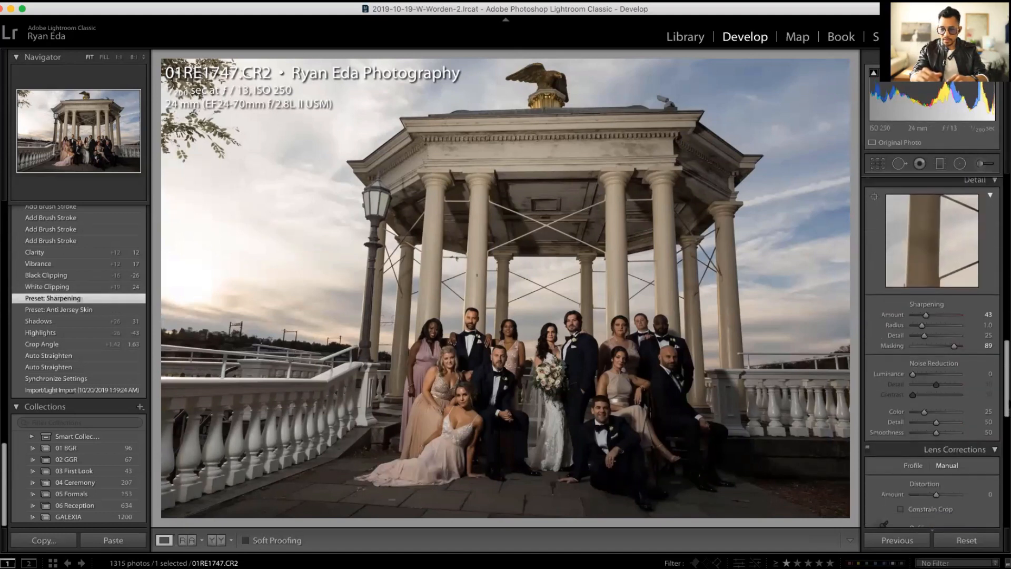
scroll(932, 353, up, 10)
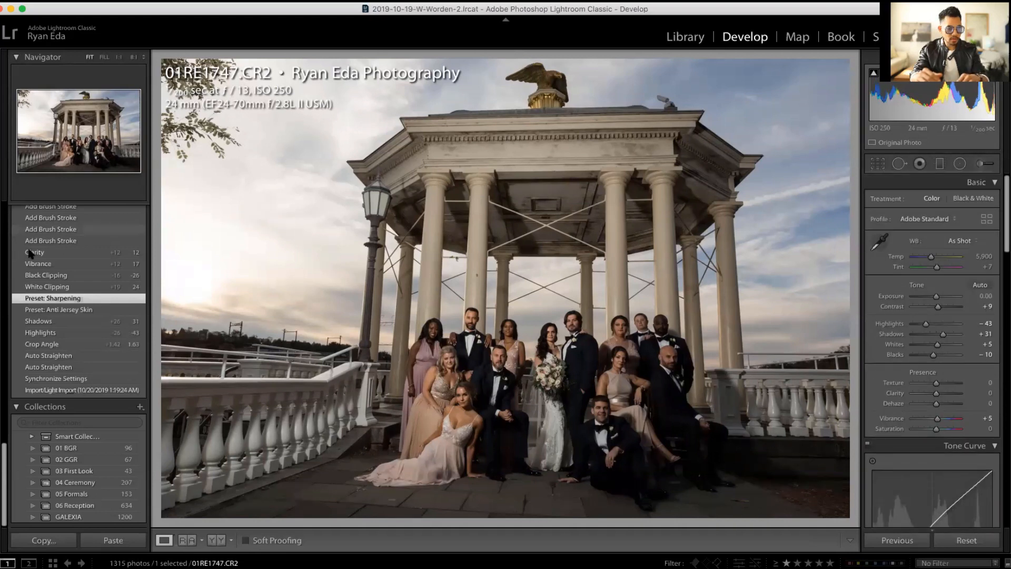
- Advance the history through White Clipping 24, Black Clipping −26 and Vibrance 17 to the Clarity 12 state
click(57, 287)
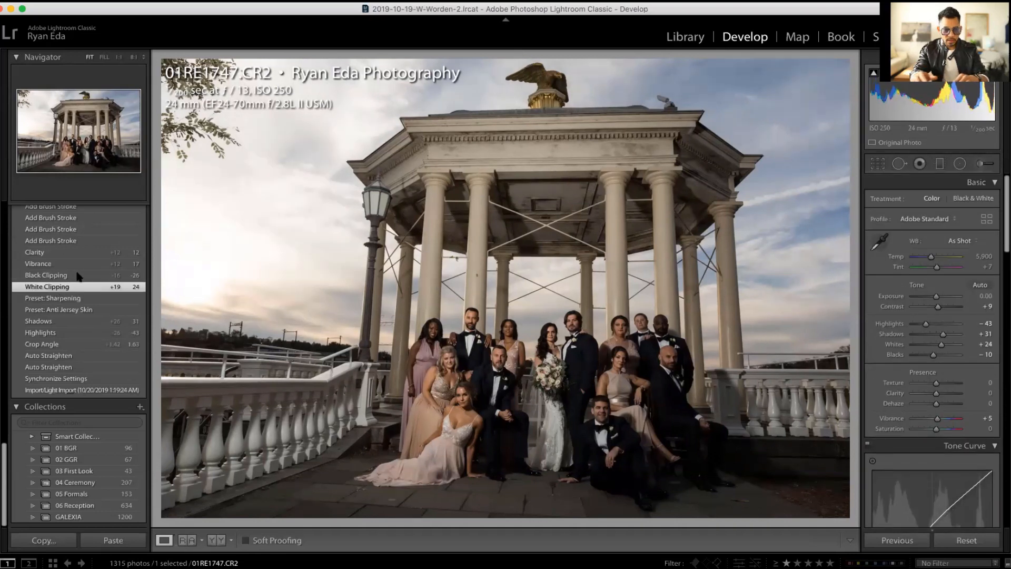
click(78, 275)
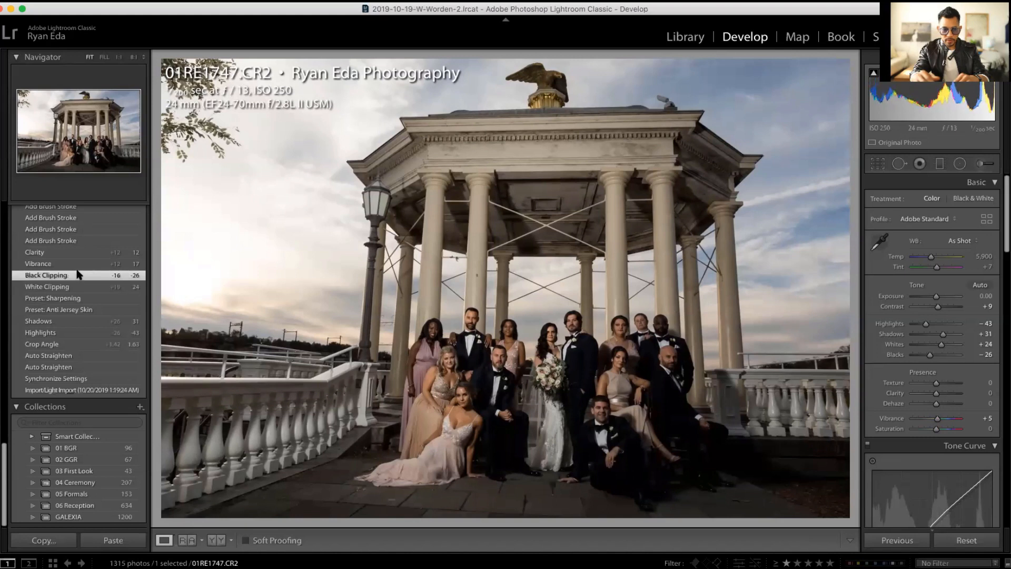
click(80, 265)
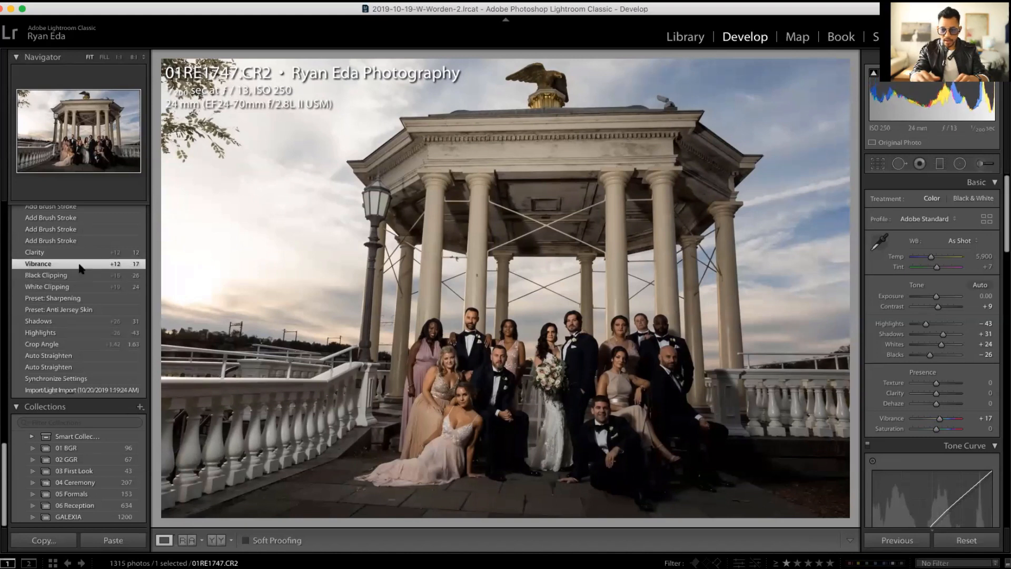
click(83, 254)
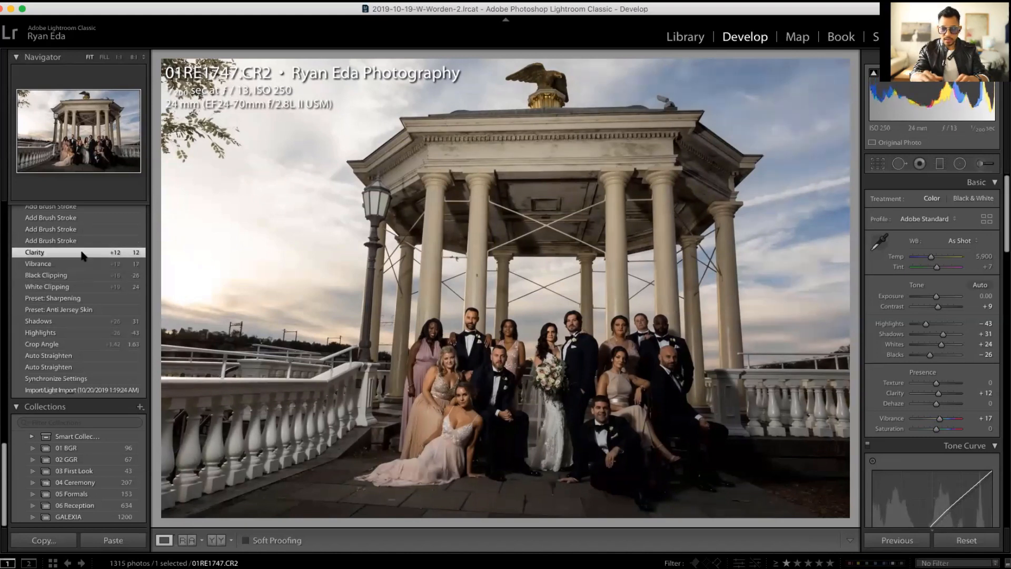
- Advance the history one by one through the five brush strokes following Clarity to the Highlights −100 state
click(83, 242)
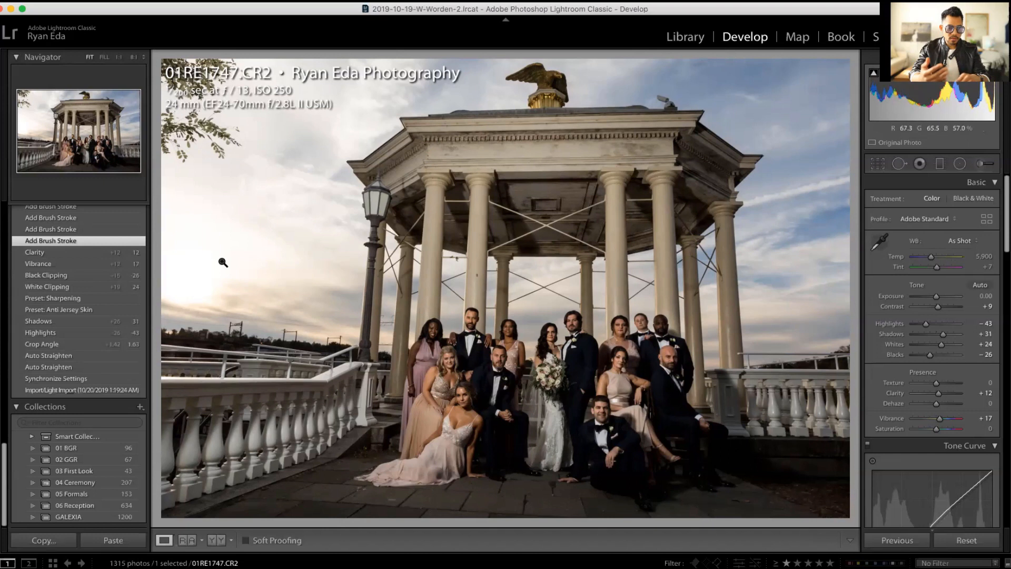
scroll(134, 291, up, 3)
scroll(135, 291, up, 3)
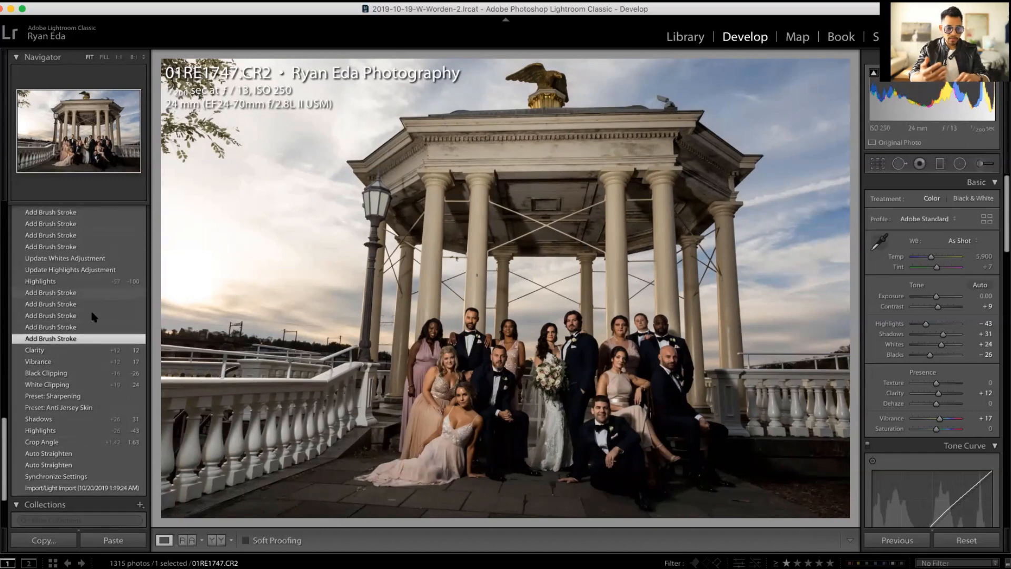
click(87, 327)
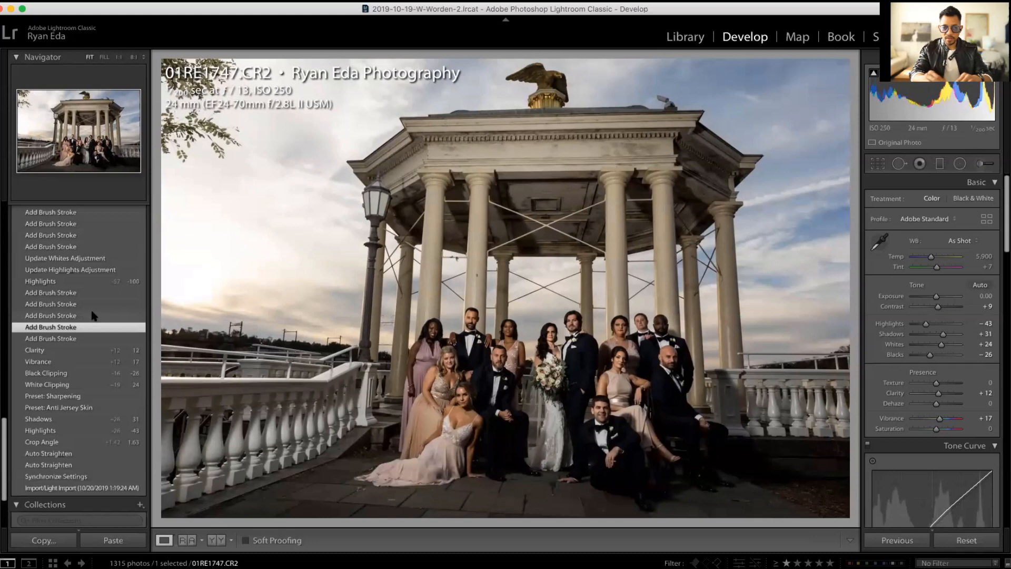
click(93, 315)
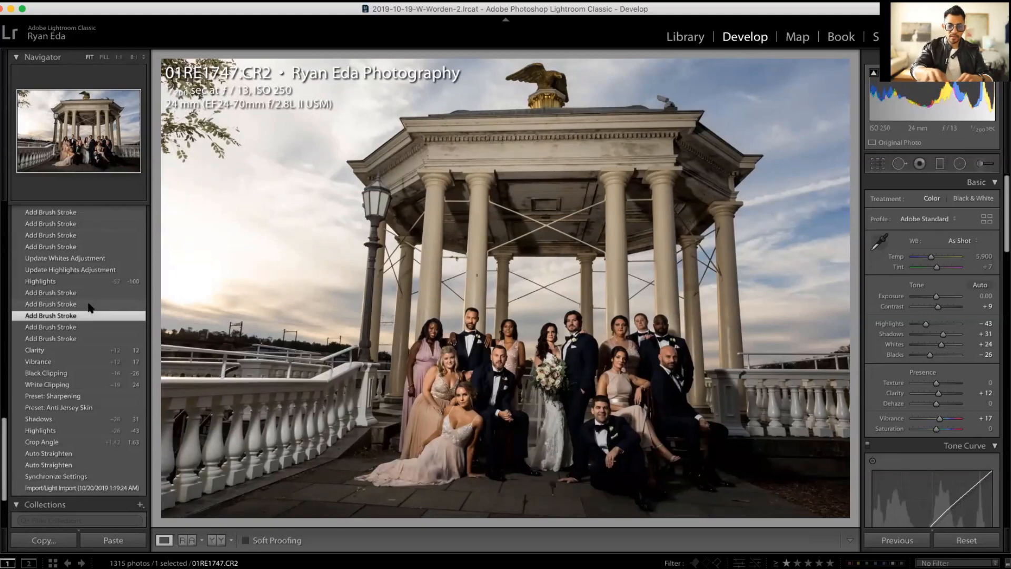
click(89, 303)
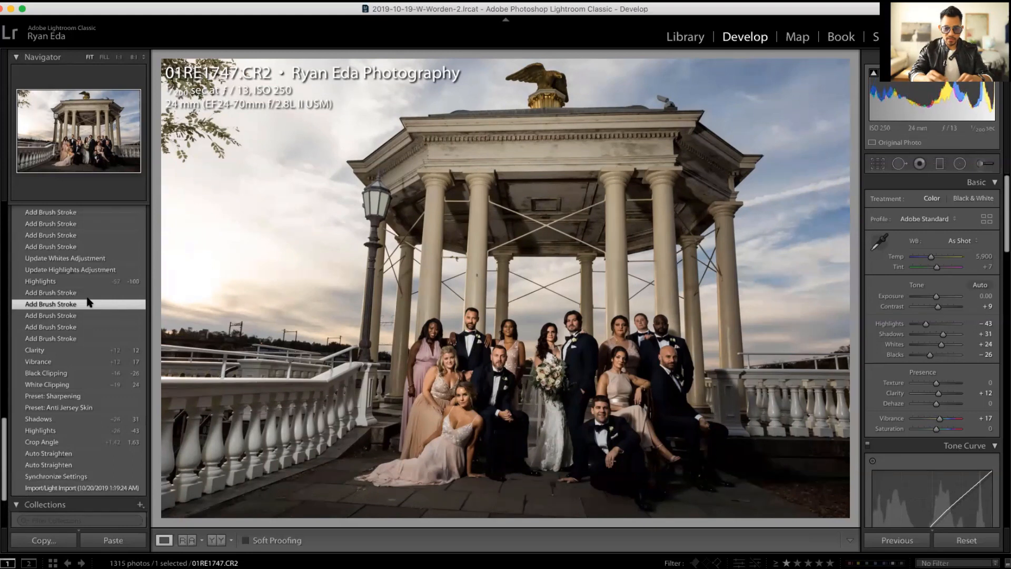
click(89, 294)
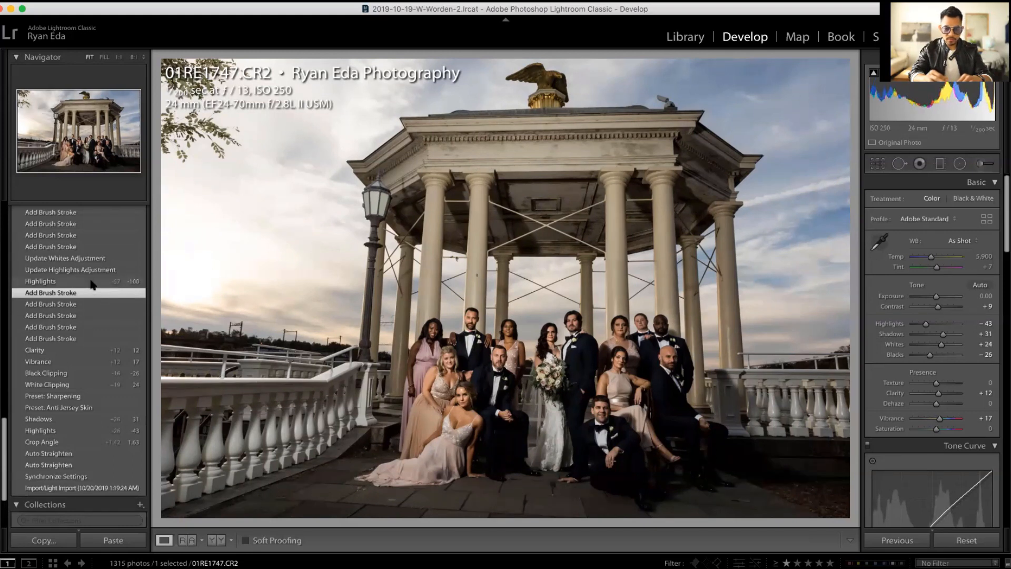
click(92, 282)
scroll(92, 284, up, 3)
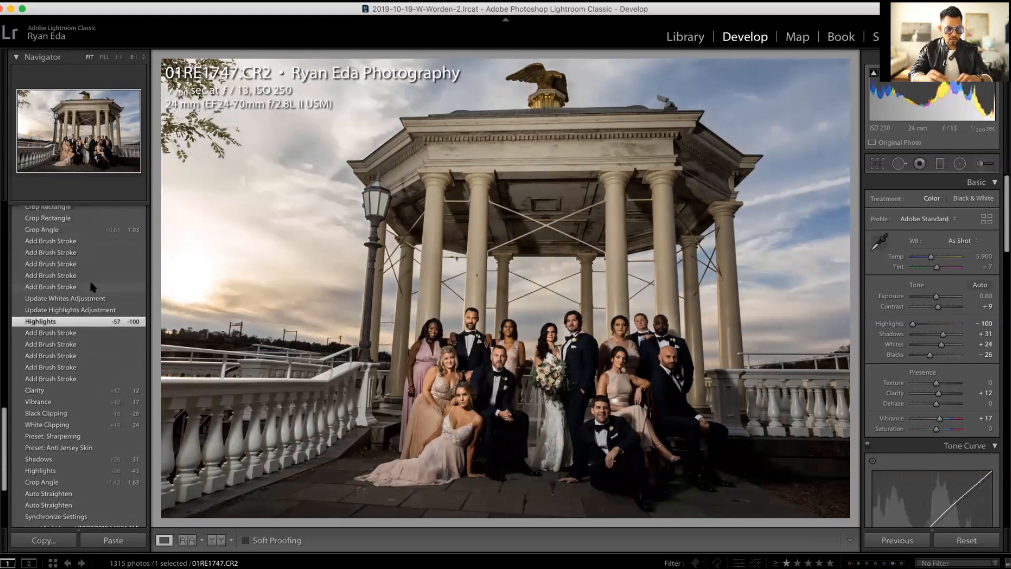
- Advance the history through the Update Highlights and Update Whites adjustments and the five brush strokes that follow them
click(90, 309)
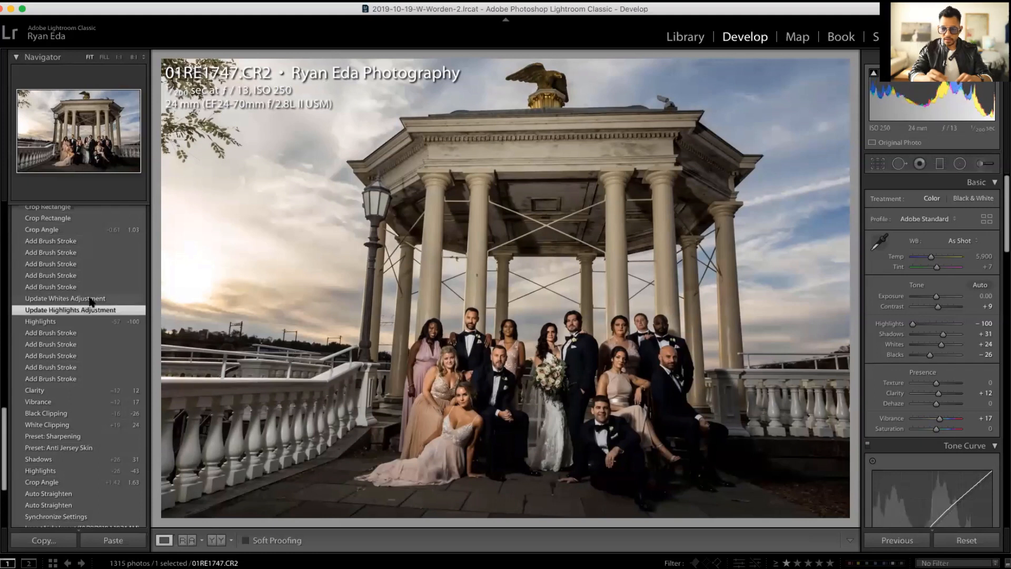
click(91, 299)
click(84, 286)
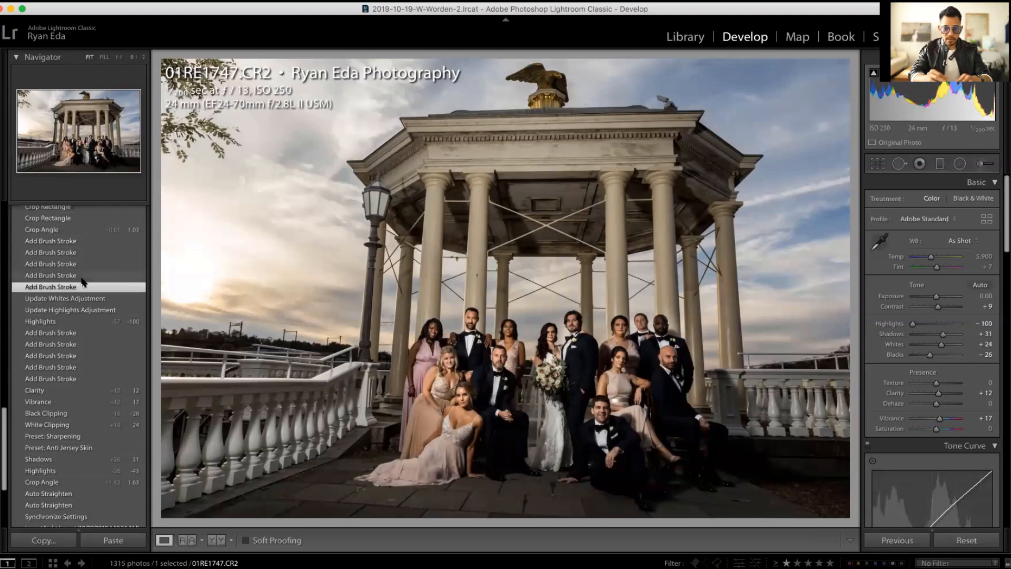
click(84, 275)
click(85, 264)
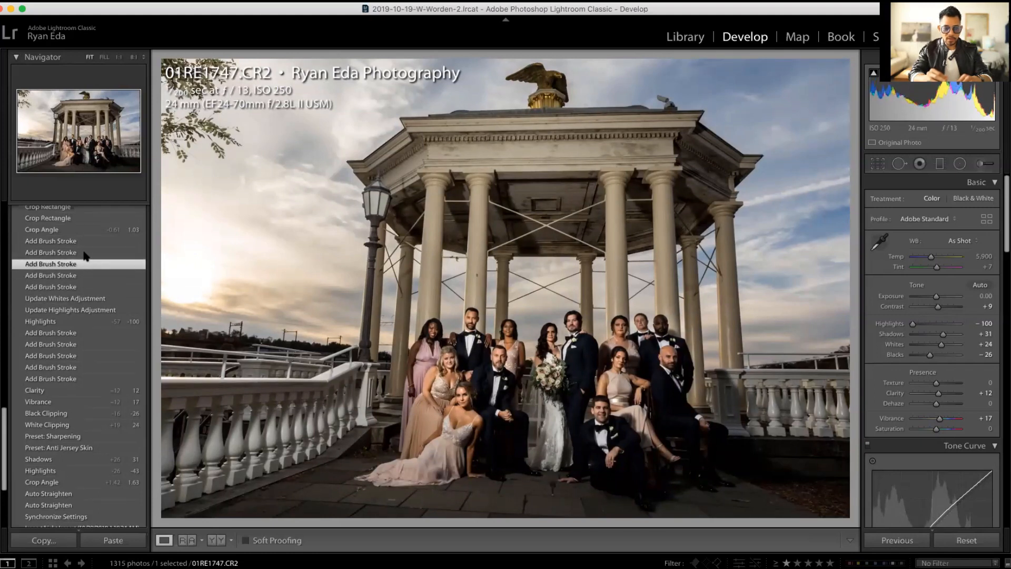
click(86, 252)
click(92, 241)
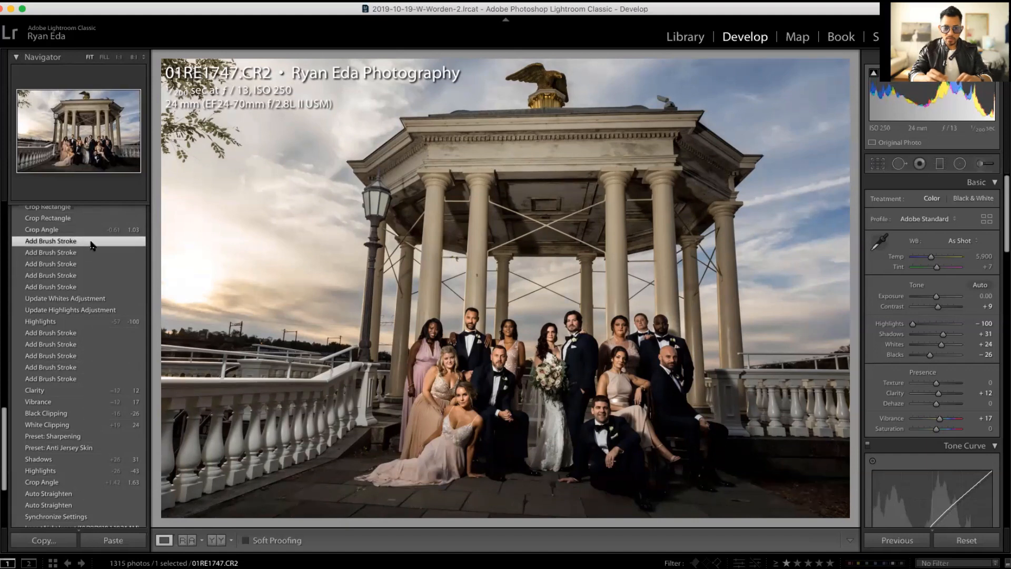
- Advance the history through Crop Angle 1.03 and the three Crop Rectangle states to the brush stroke following them
scroll(90, 242, up, 4)
click(92, 317)
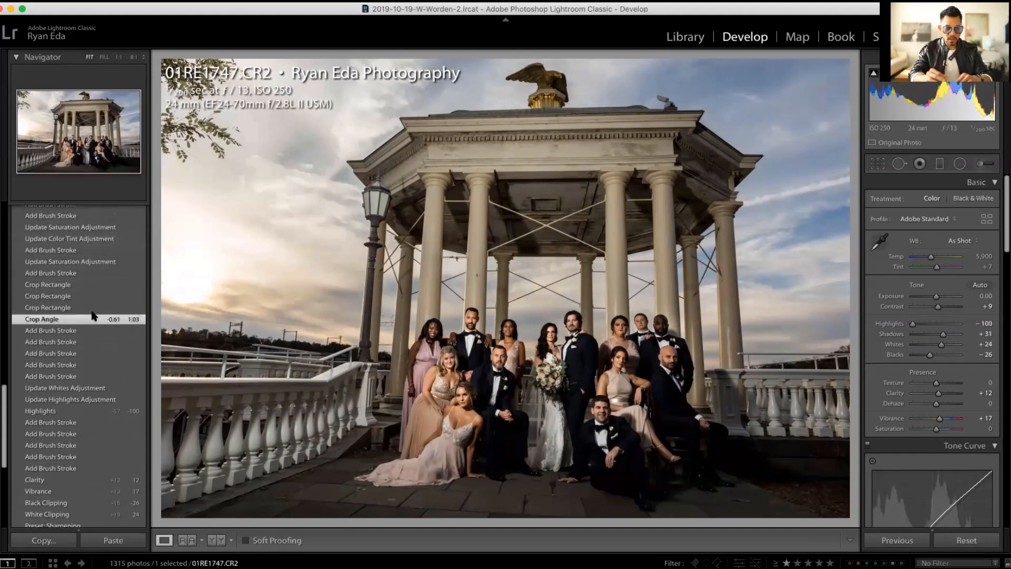
click(93, 311)
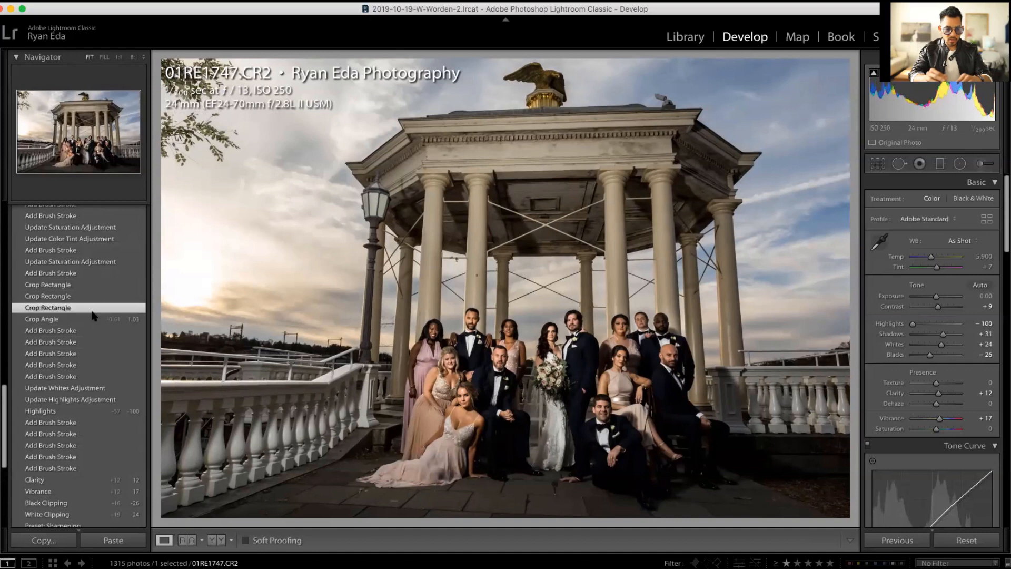
click(95, 297)
click(94, 287)
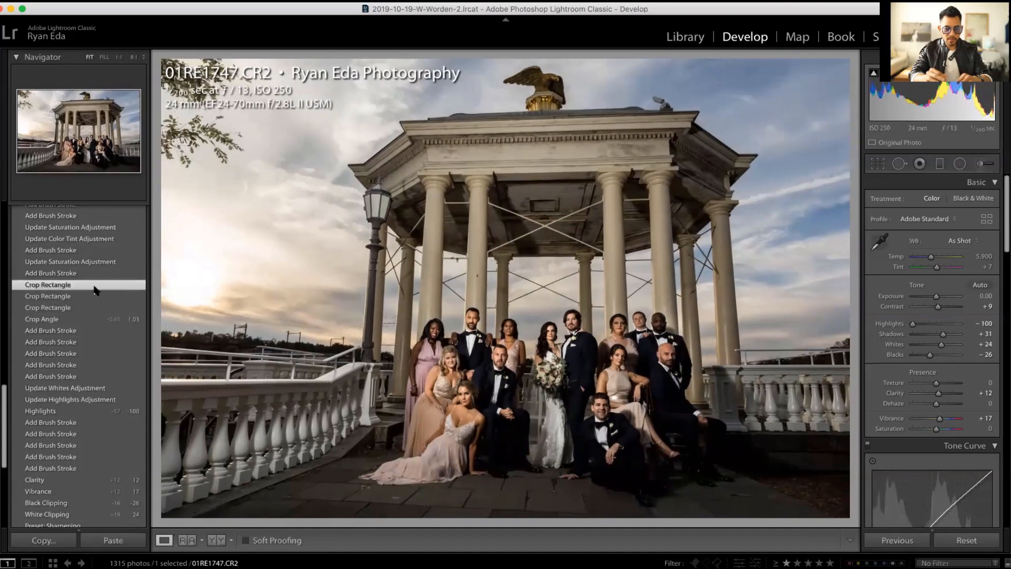
click(99, 273)
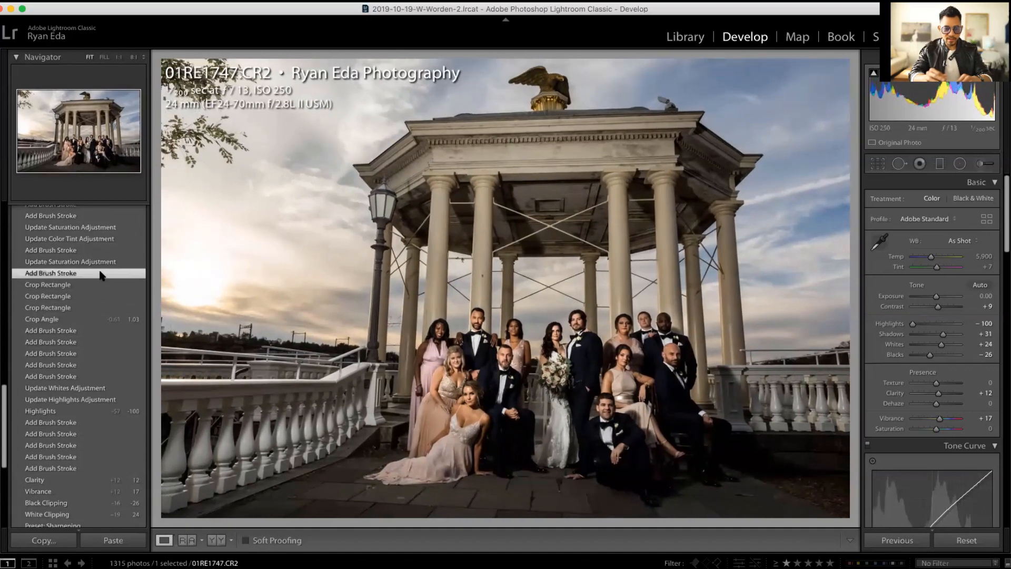
- Compare the Update Saturation Adjustment state with the brush stroke state just before it in the history
scroll(99, 273, up, 5)
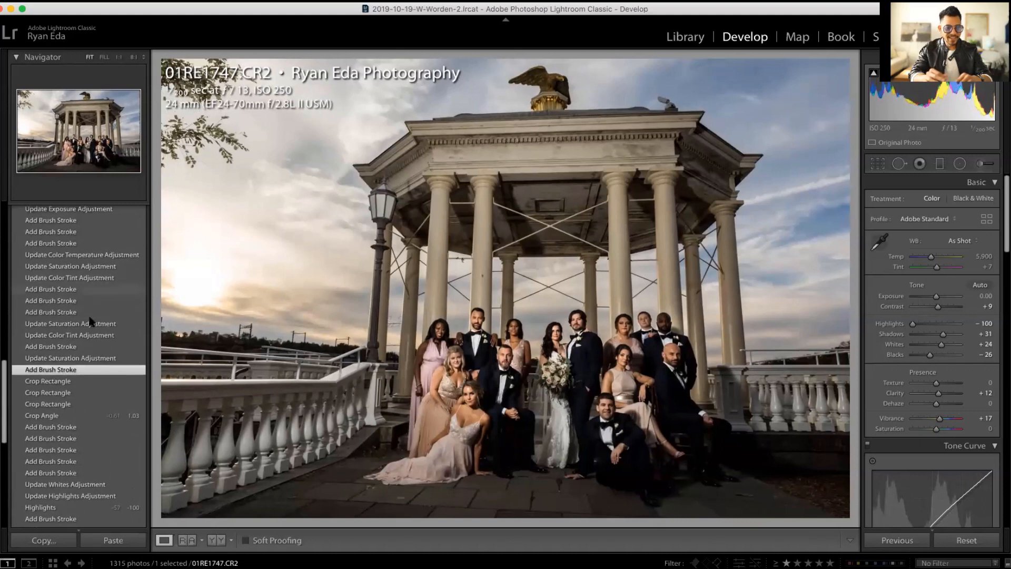
click(92, 358)
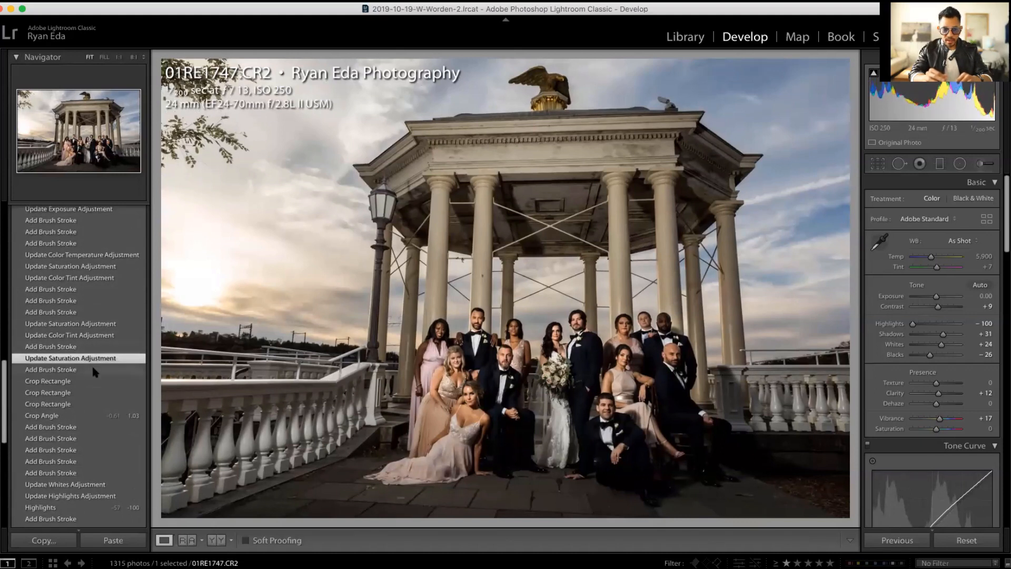
click(92, 367)
click(93, 357)
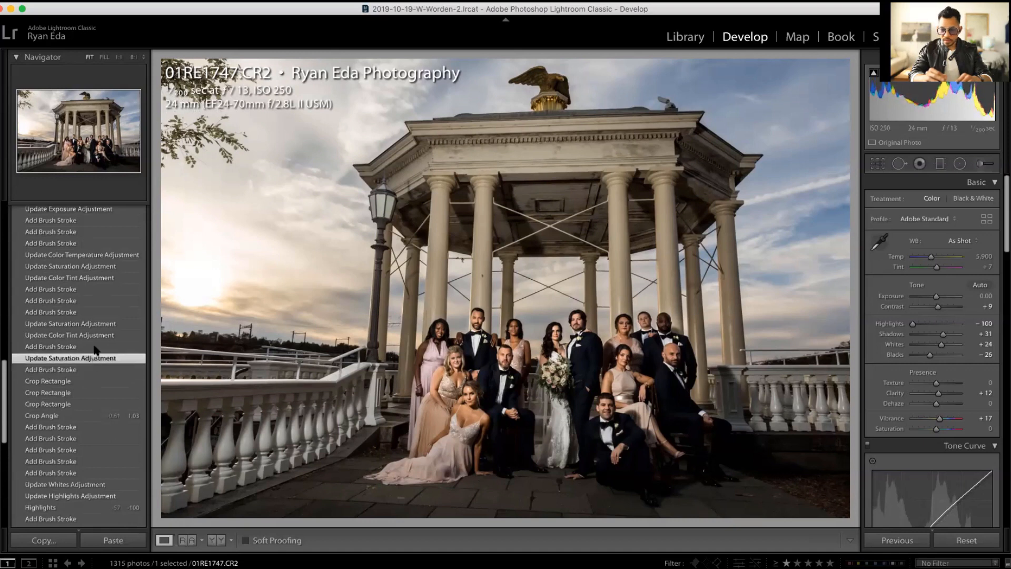
- Advance the history through the next brush stroke and Update Color Tint Adjustment to the following Update Saturation Adjustment
click(97, 348)
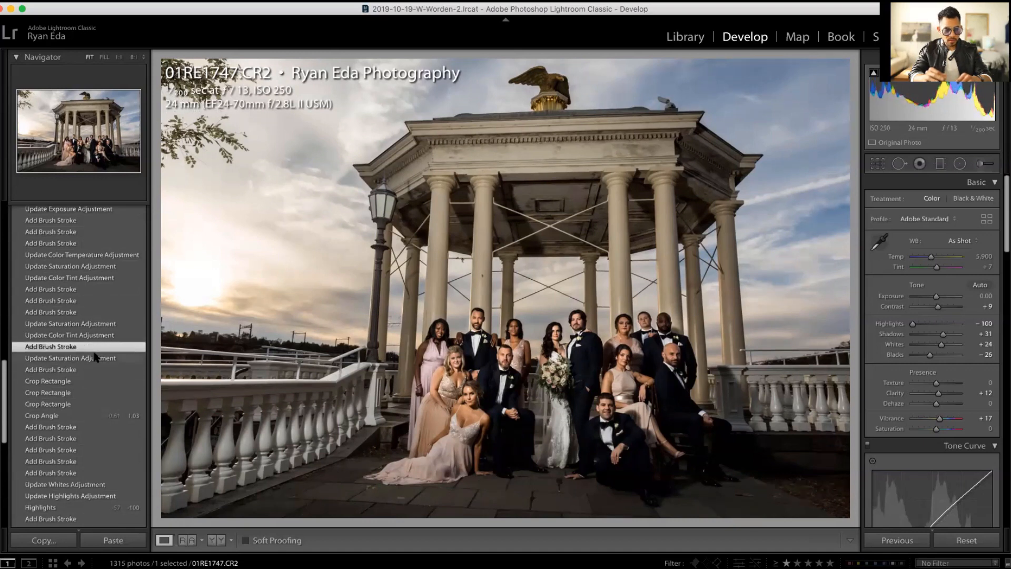
click(98, 337)
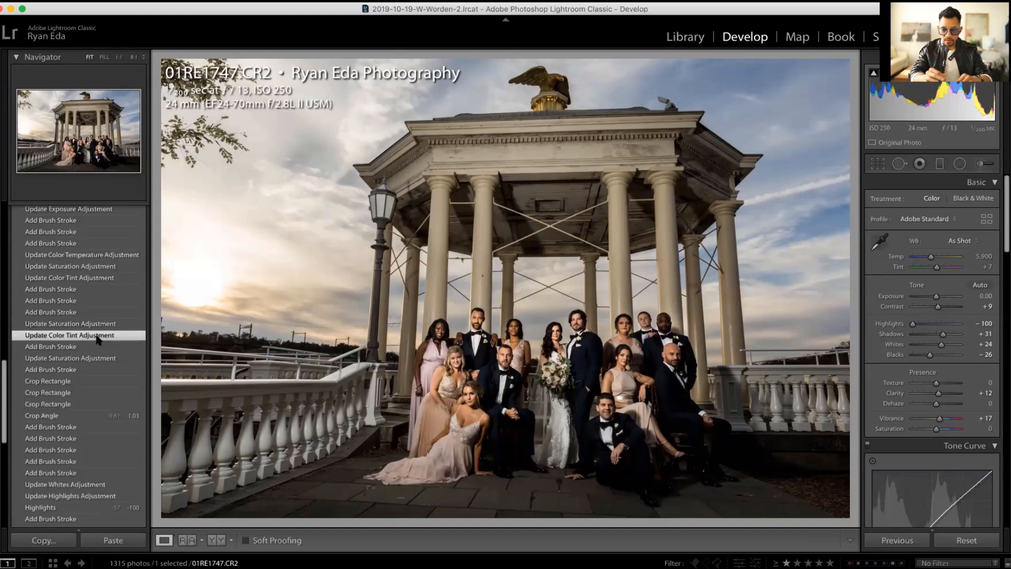
click(100, 324)
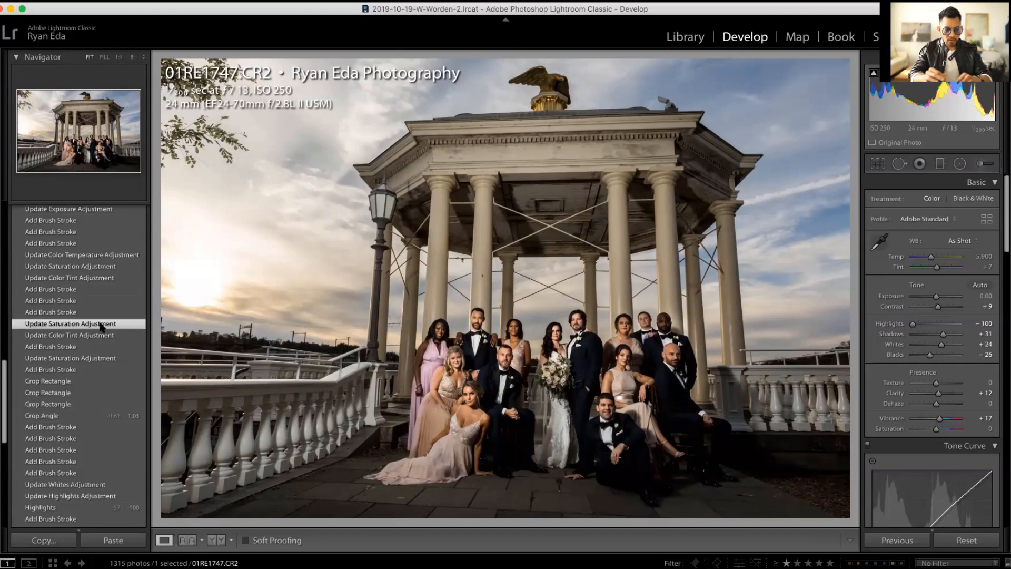
- Advance the history through the next three brush strokes and the Update Color Tint Adjustment to the Update Saturation Adjustment above them
click(101, 314)
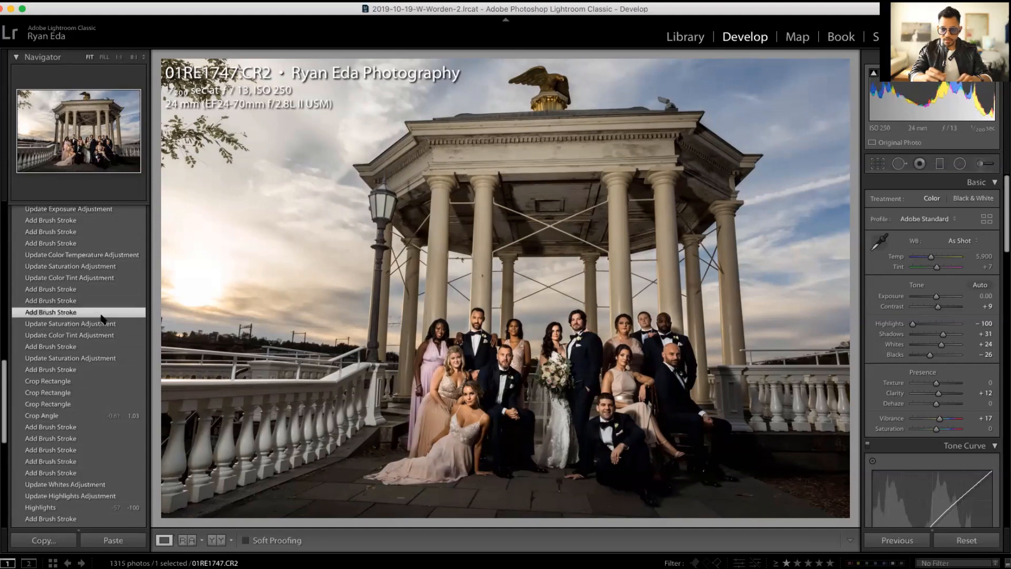
click(103, 299)
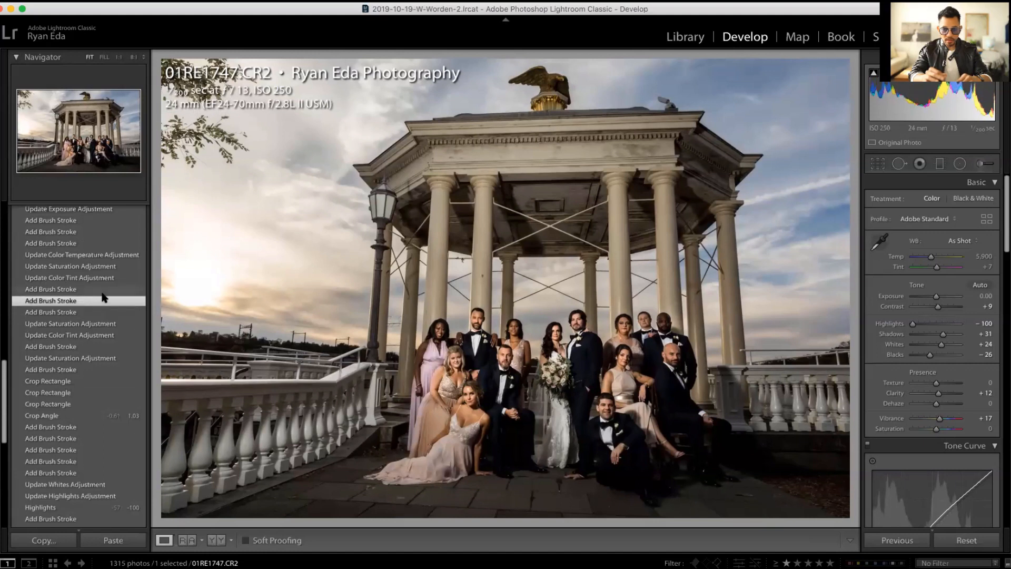
click(102, 293)
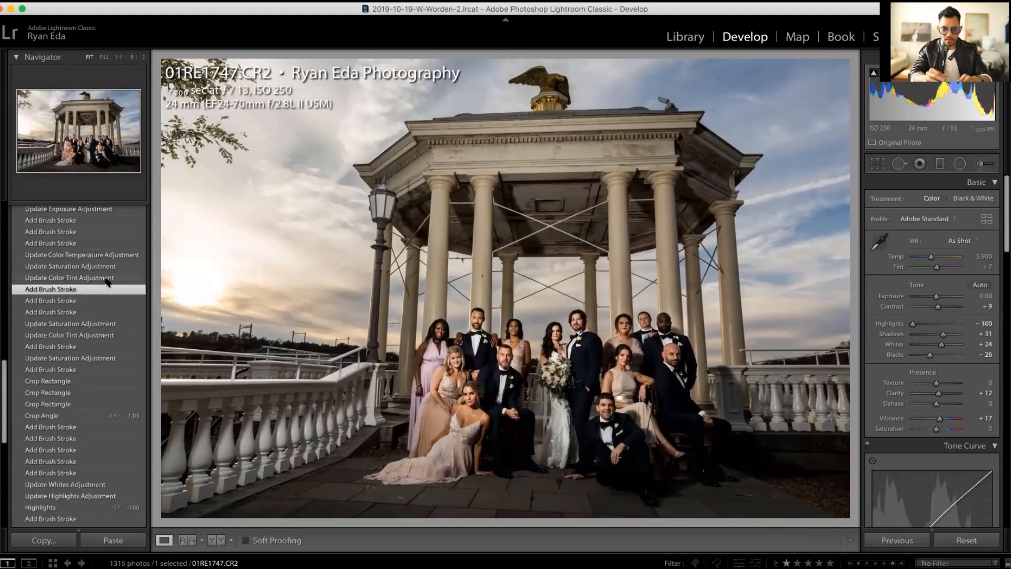
click(106, 279)
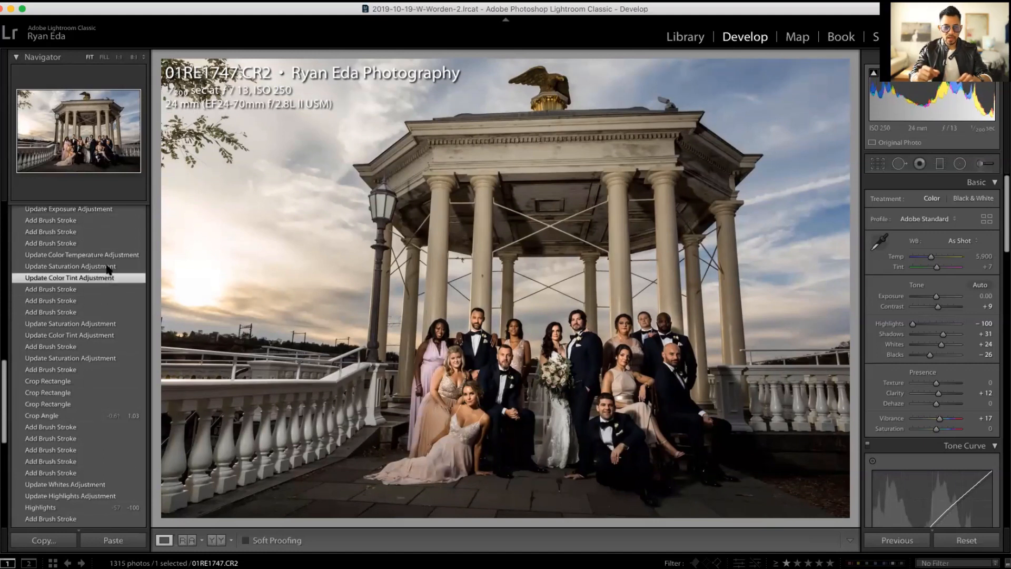
click(107, 266)
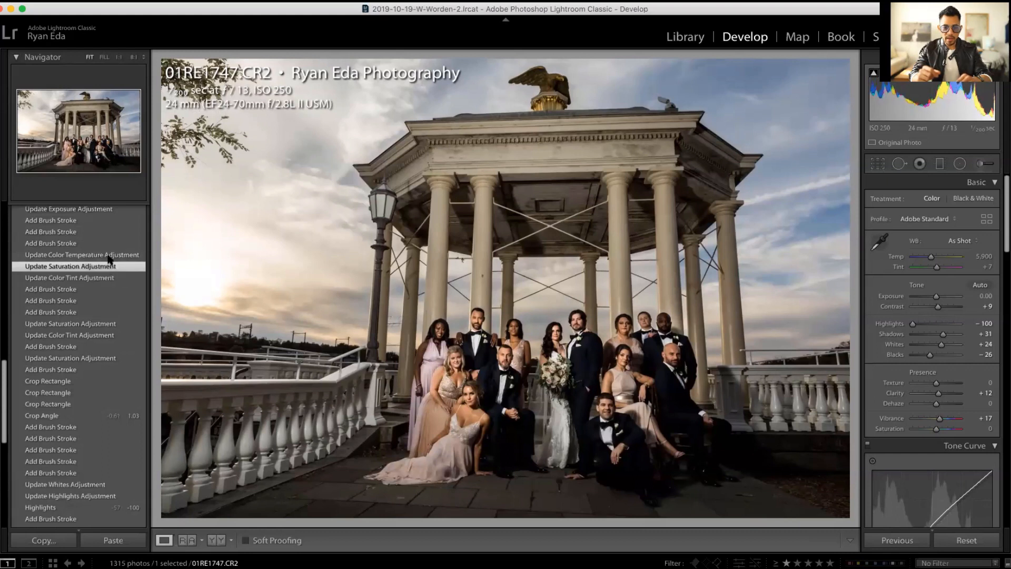
- Advance the history to Update Color Temperature Adjustment and compare it with the preceding Update Saturation Adjustment state
click(108, 256)
scroll(109, 257, up, 3)
scroll(108, 258, up, 2)
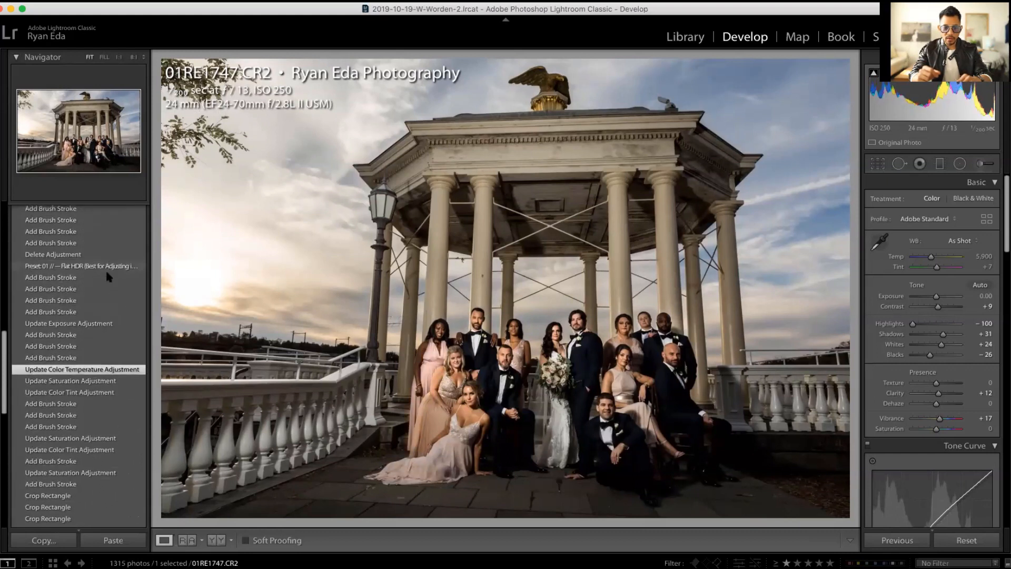
click(104, 380)
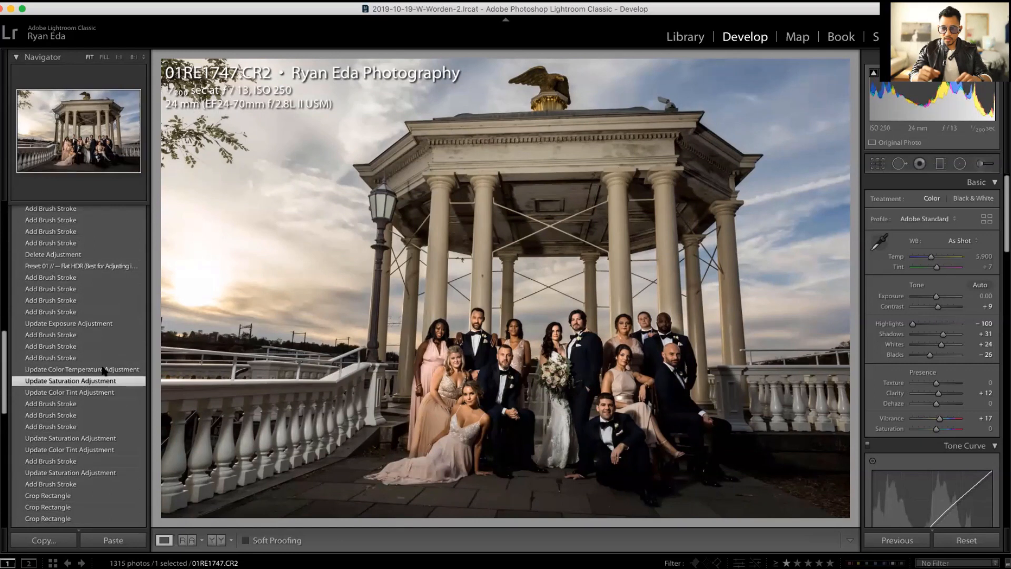
click(103, 371)
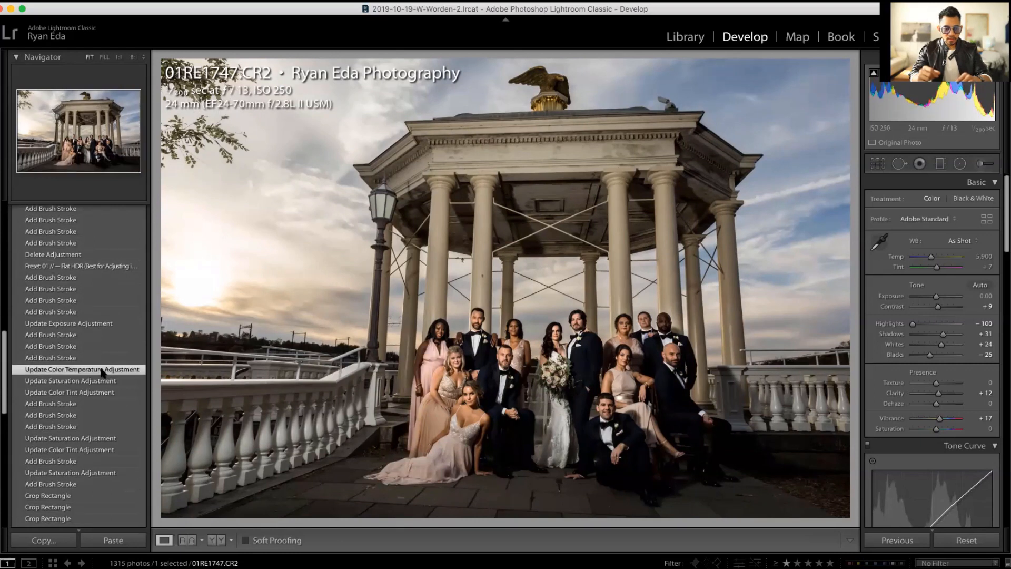
- Advance the history one by one through the three brush strokes following the color temperature adjustment
click(104, 358)
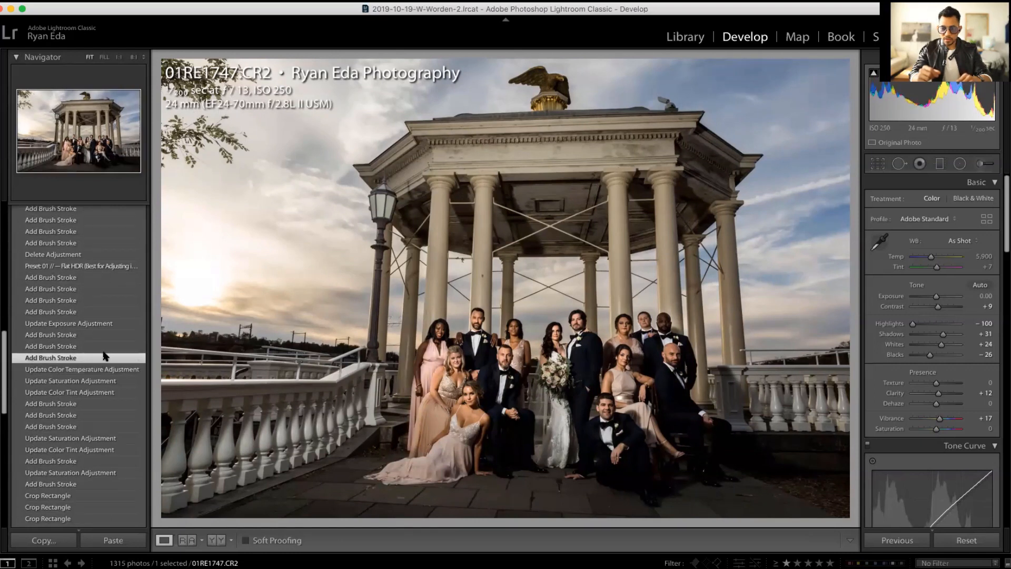
click(105, 346)
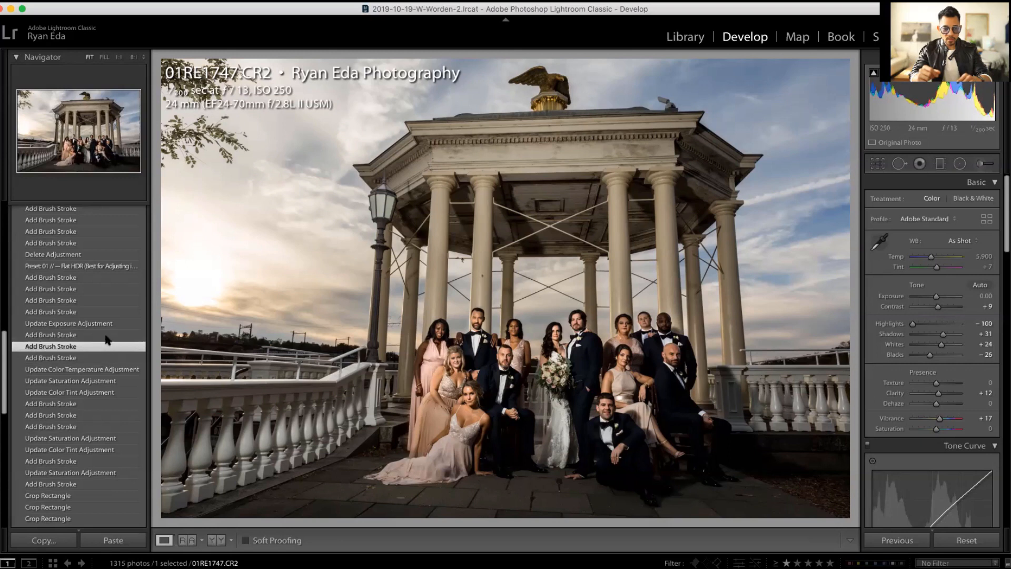
click(108, 336)
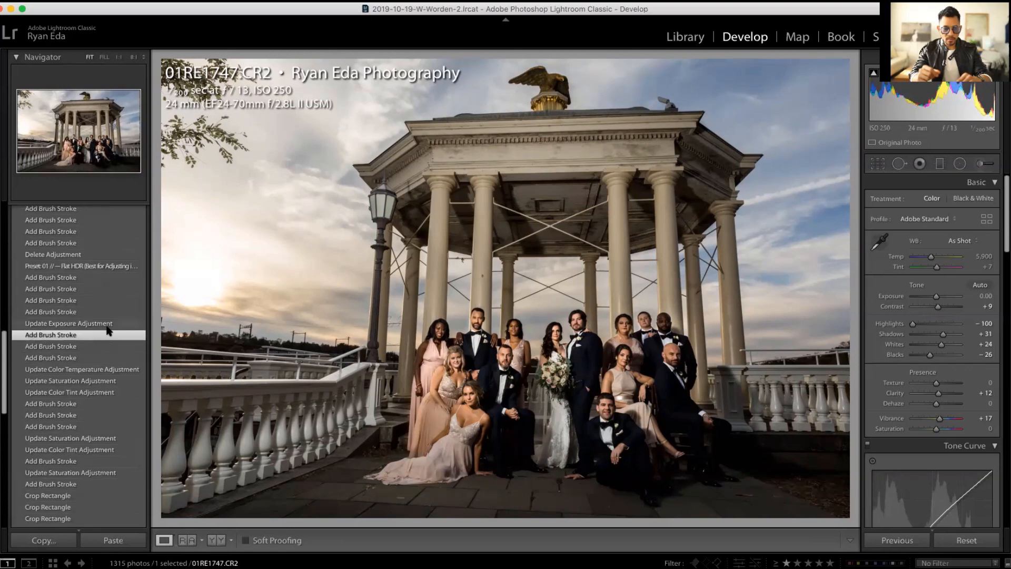
- Advance the history to Update Exposure Adjustment and compare it with the preceding brush stroke and the photo's before view
click(107, 323)
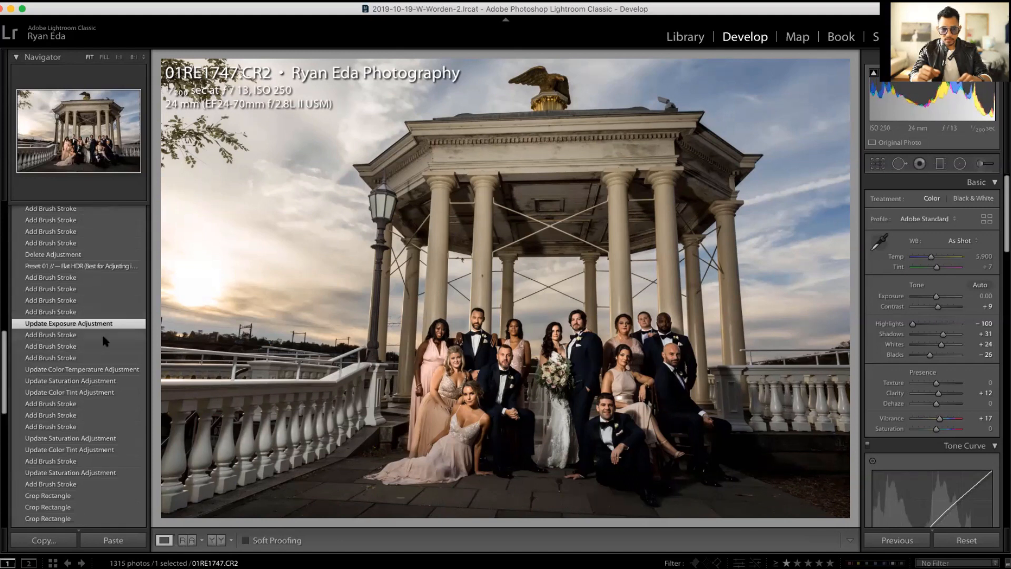
click(103, 334)
click(107, 326)
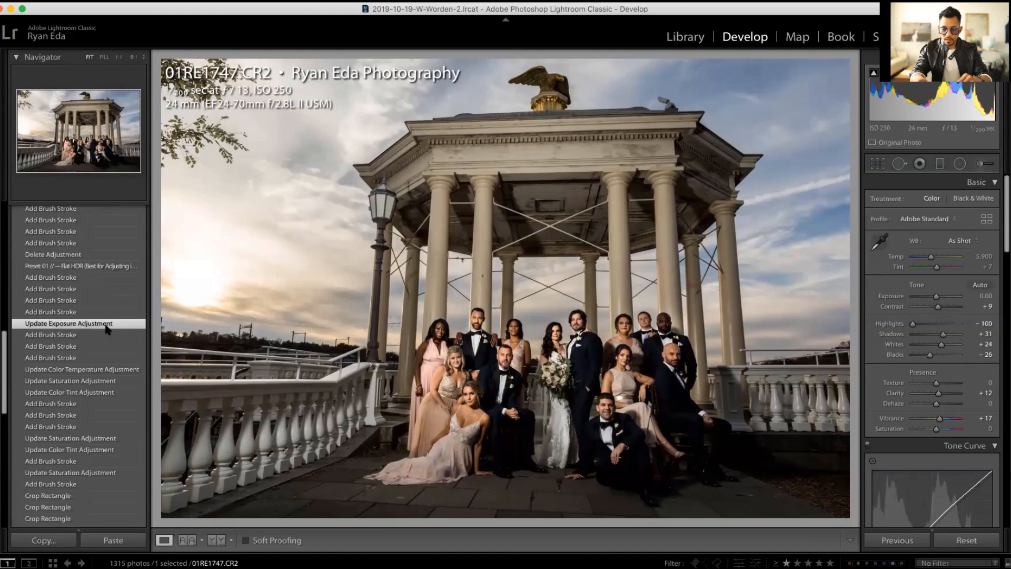
key(backslash)
key(backslash)
- Advance the history through the brush strokes following the exposure adjustment, comparing the last two before the Flat HDR preset
click(103, 301)
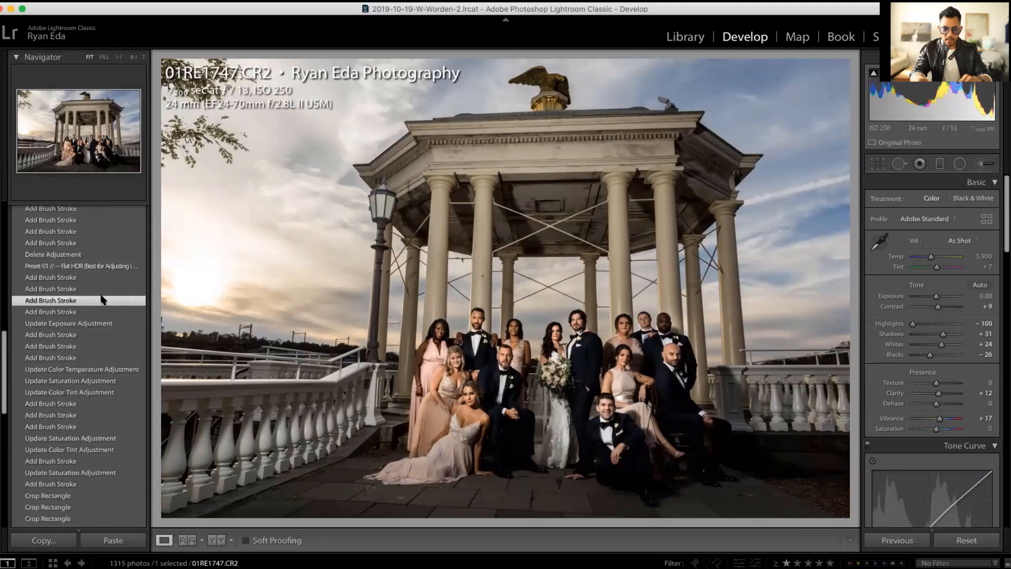
click(100, 288)
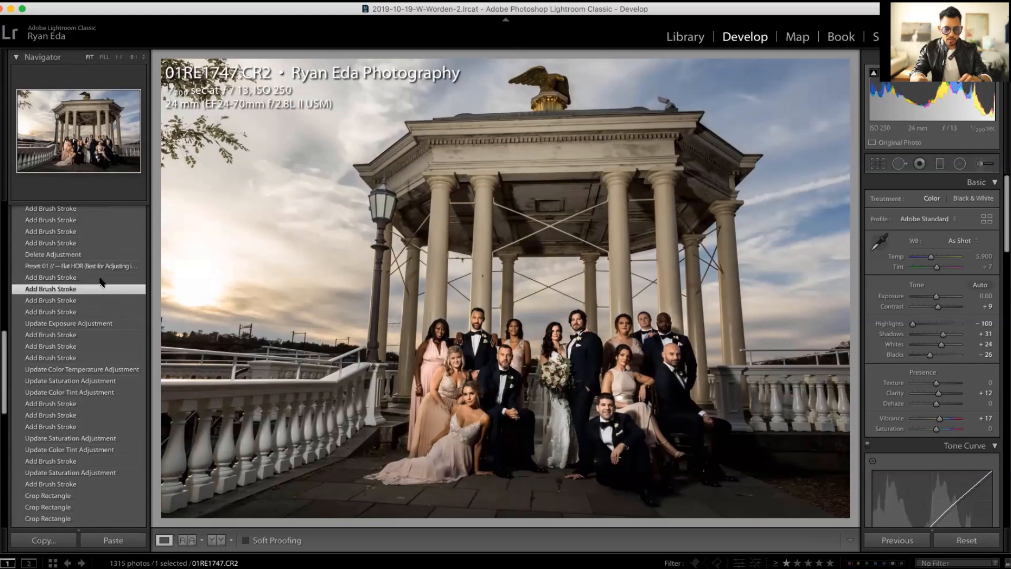
click(100, 278)
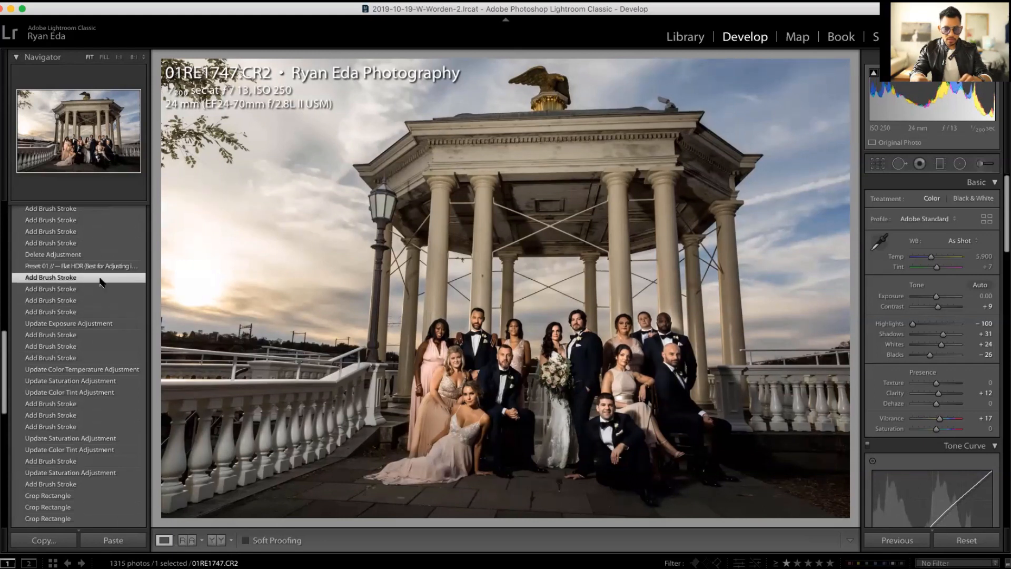
click(100, 291)
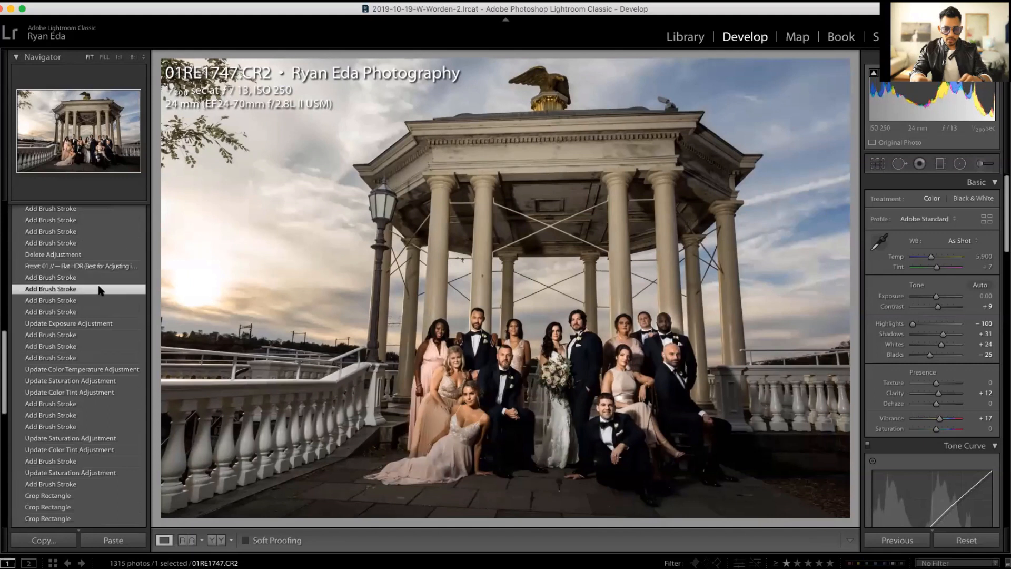
click(100, 278)
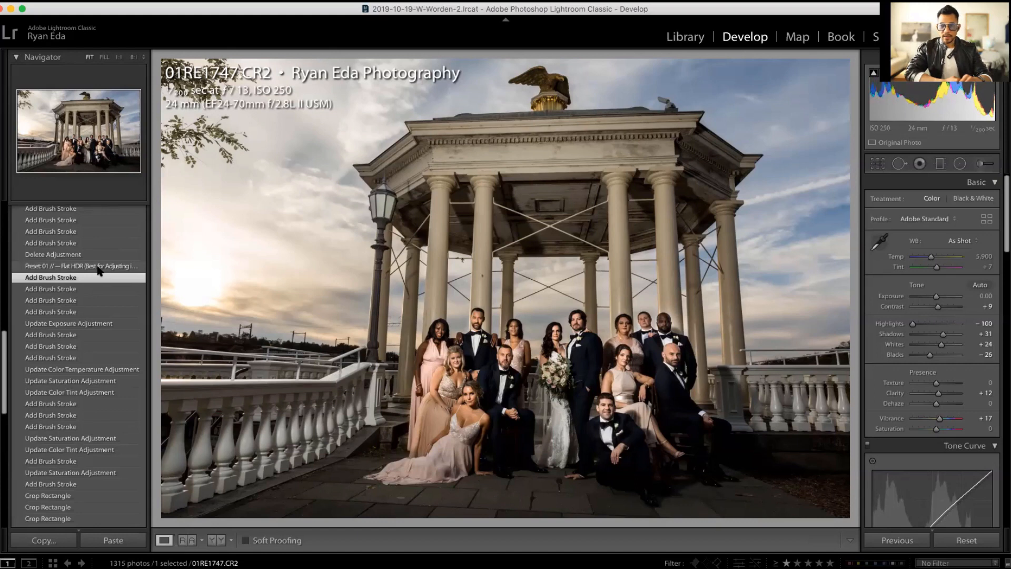
- Advance the history to the 01 Flat HDR preset state and look through the brush strokes recorded after it
click(99, 266)
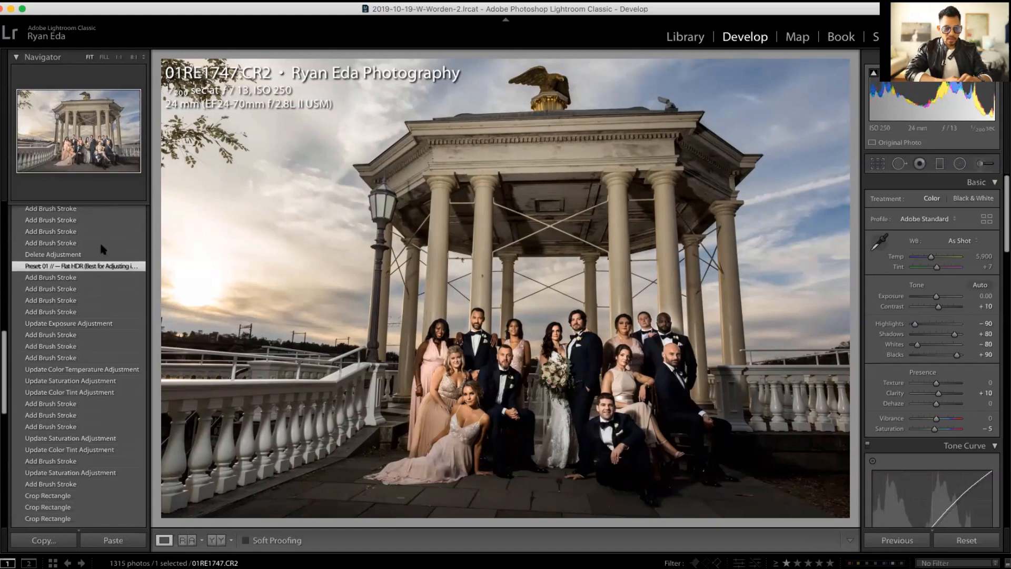
scroll(99, 240, up, 3)
scroll(101, 245, up, 6)
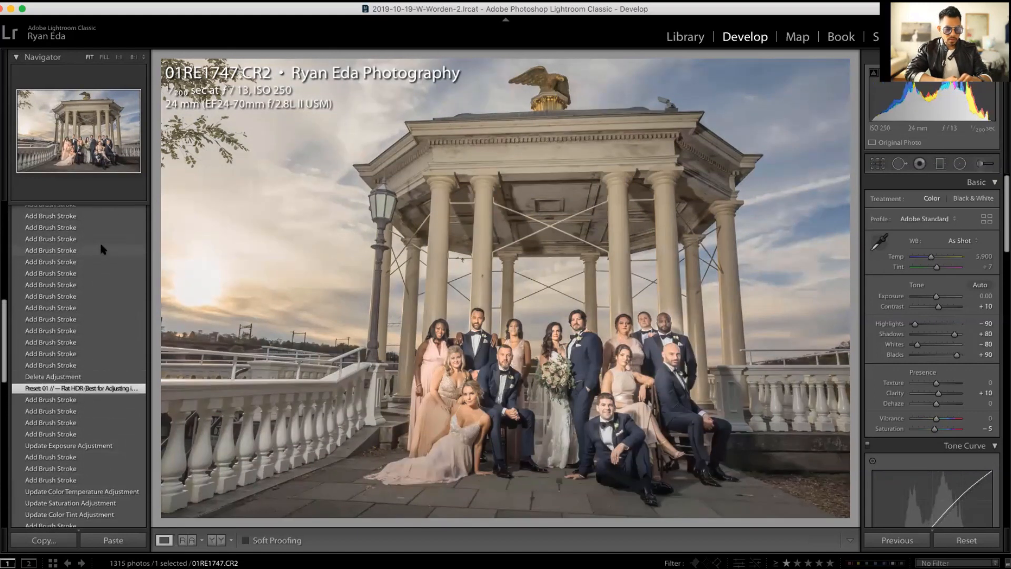
scroll(102, 249, up, 3)
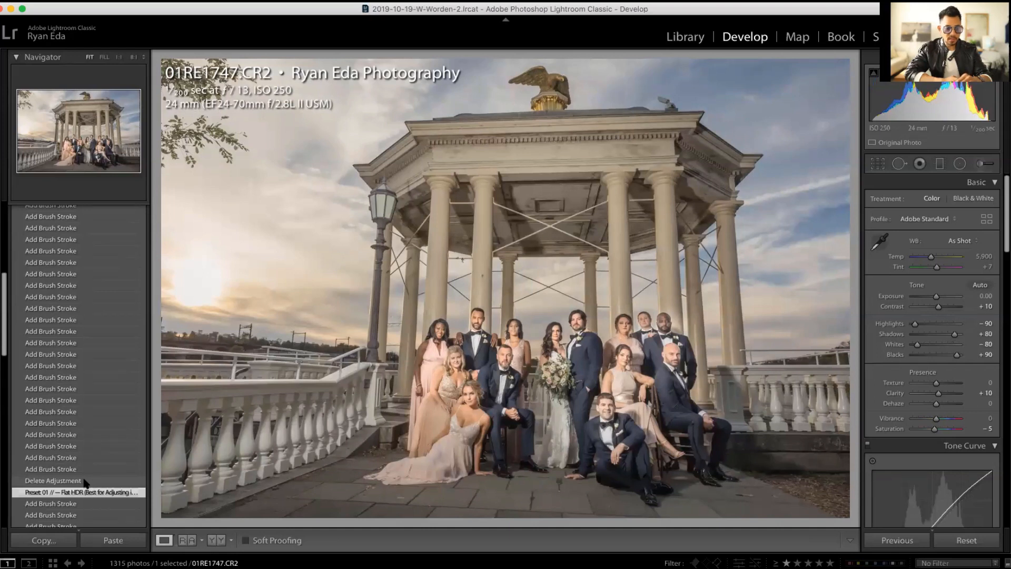
- Advance the history to Delete Adjustment and through the first seven brush strokes recorded after it
click(90, 482)
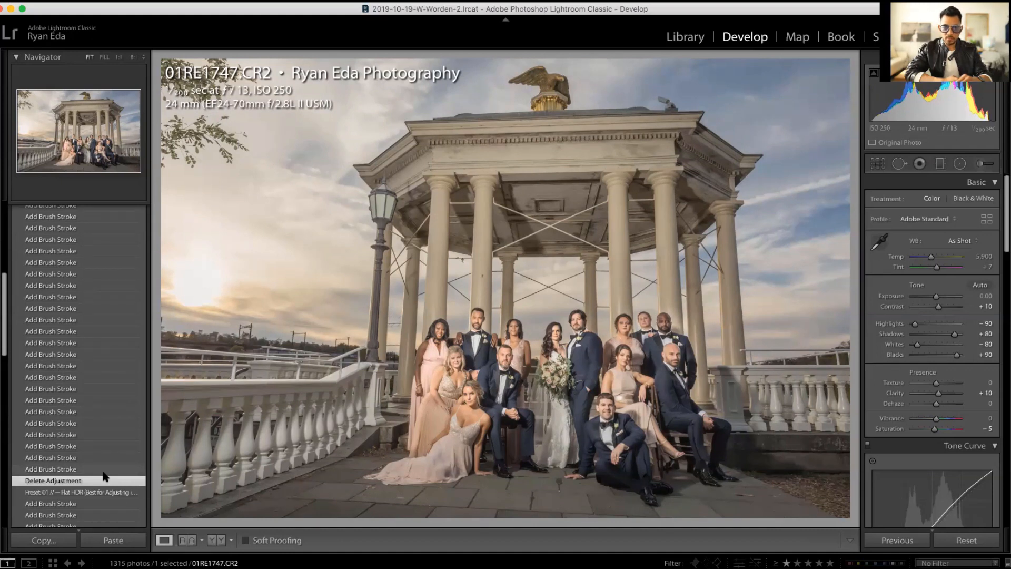
click(103, 469)
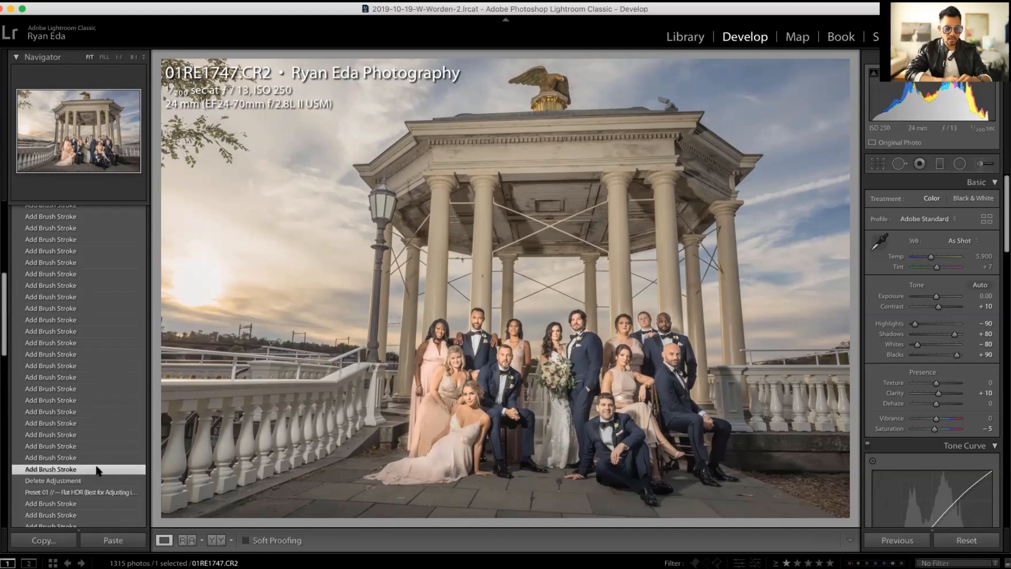
click(96, 459)
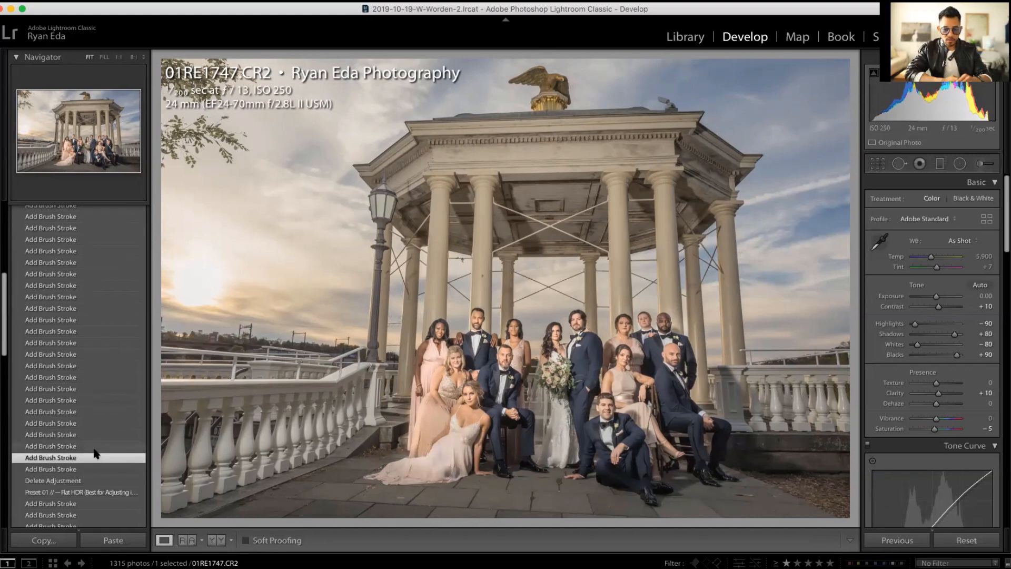
click(96, 447)
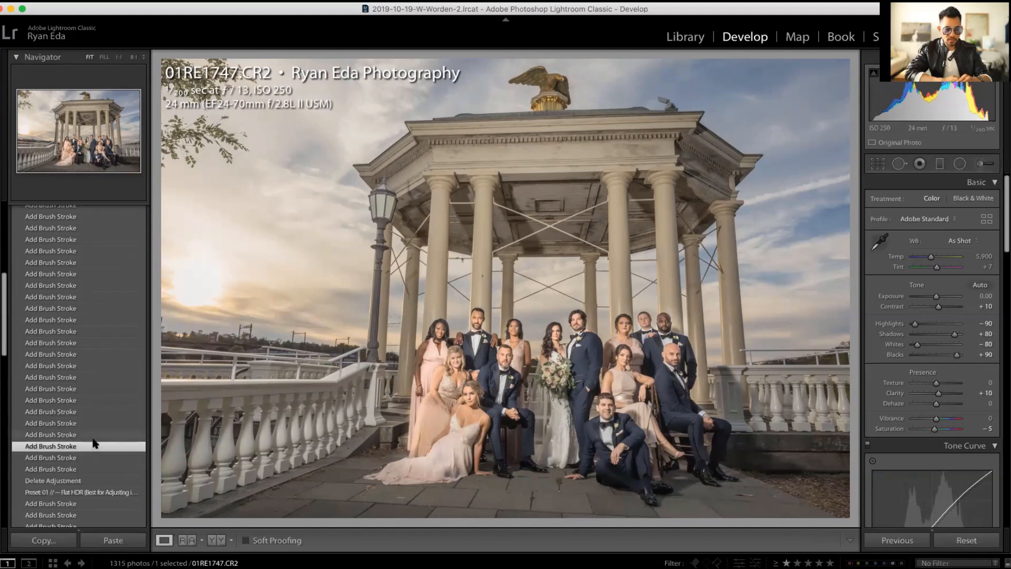
click(93, 438)
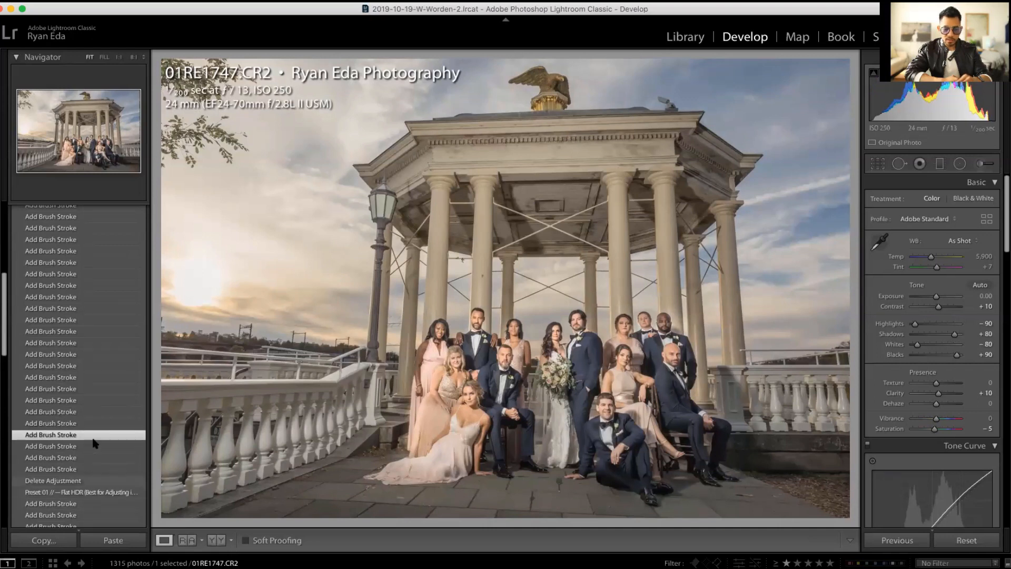
click(95, 424)
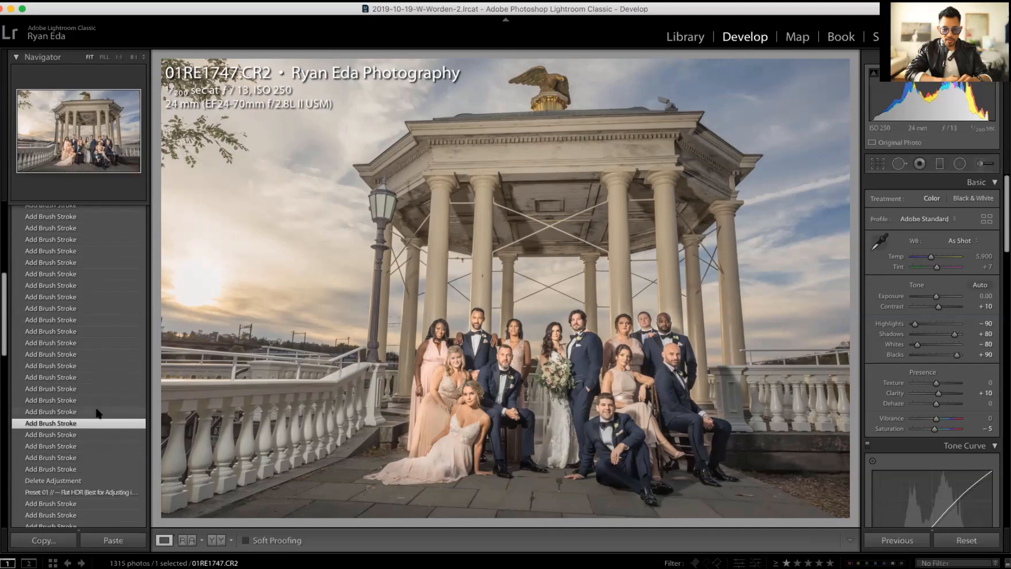
click(97, 411)
click(97, 402)
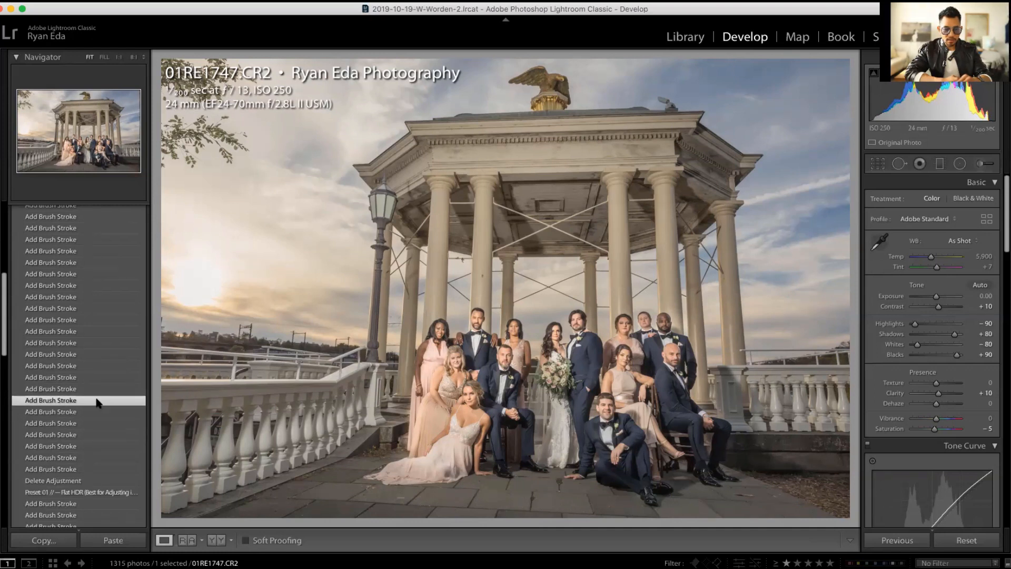
- Continue through the history from the eighth to the twentieth brush stroke after Delete Adjustment
click(102, 386)
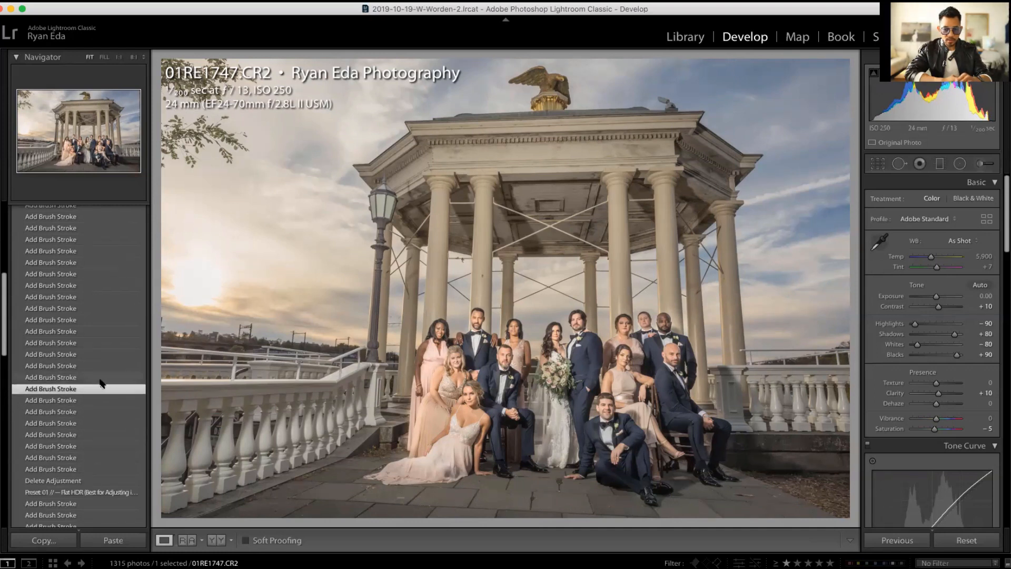
click(100, 376)
click(101, 368)
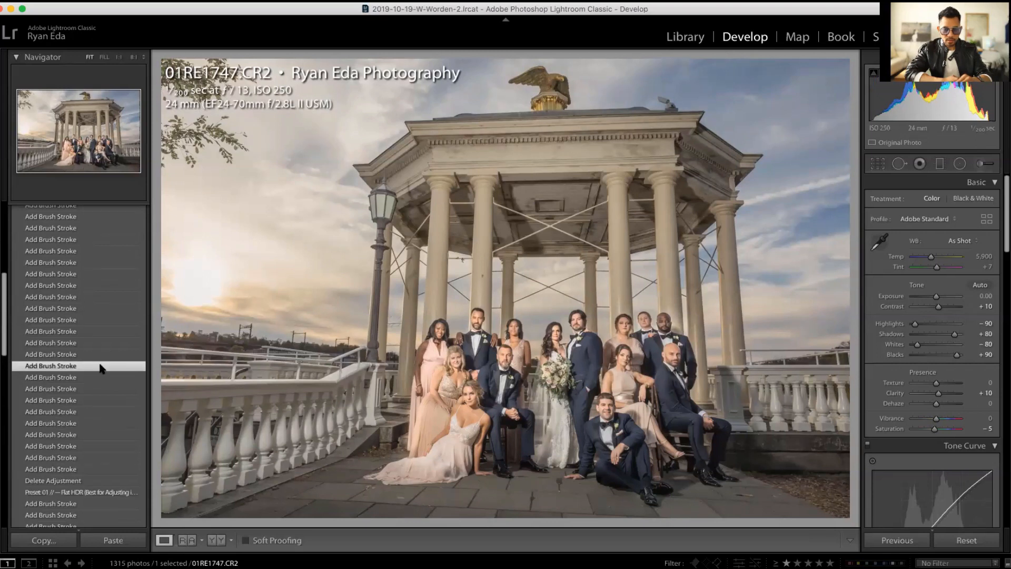
click(102, 341)
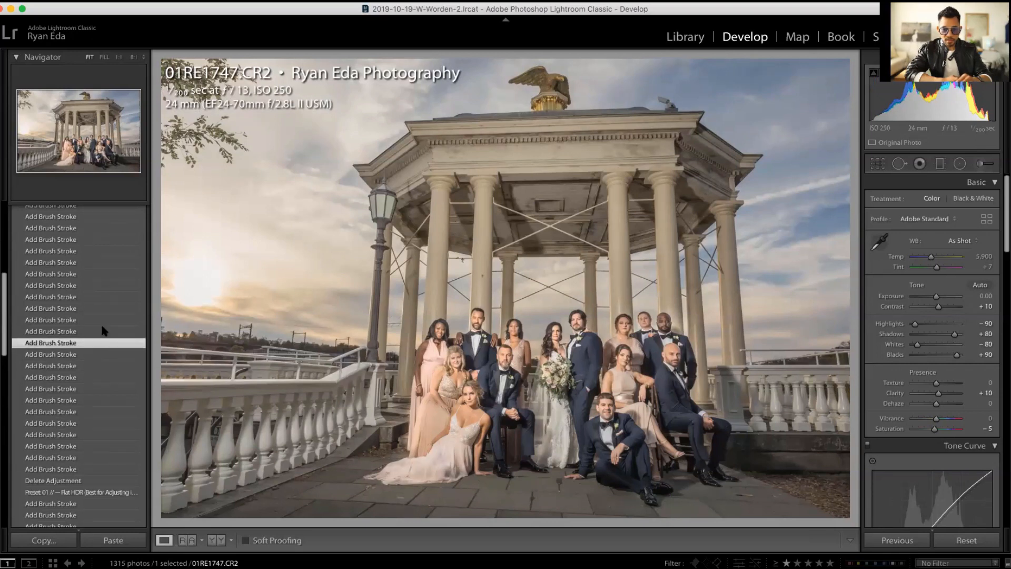
click(106, 317)
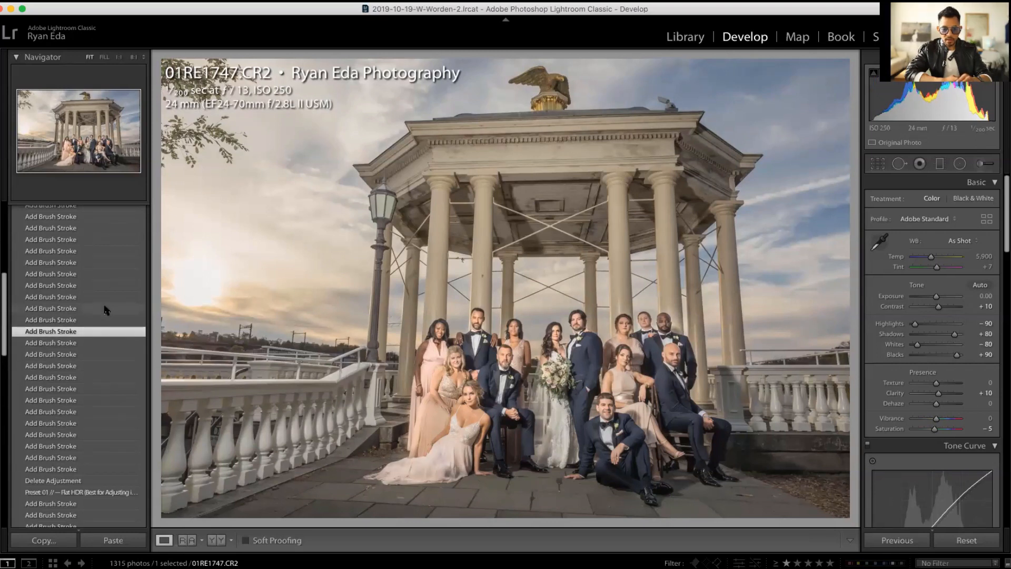
click(104, 304)
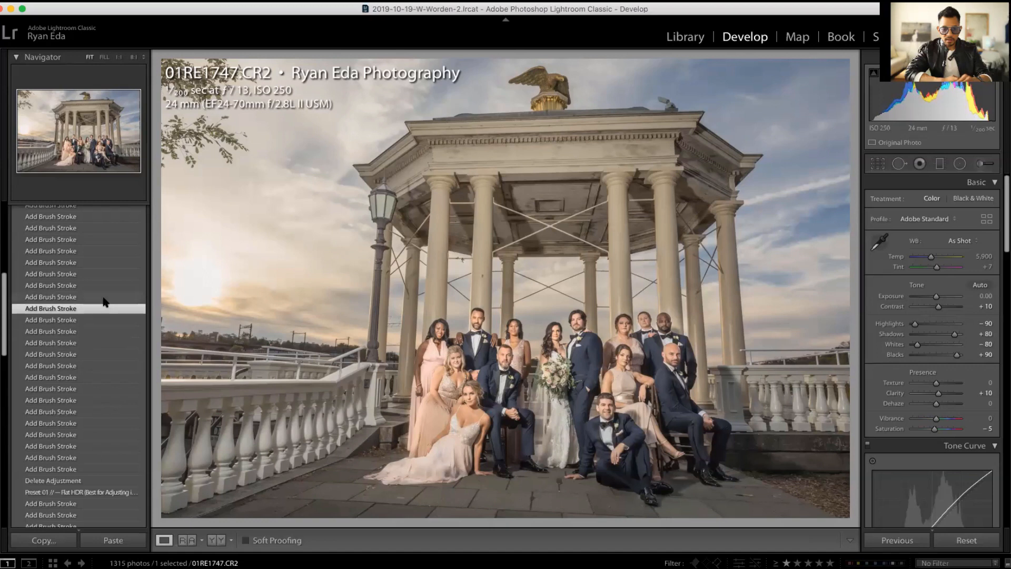
click(105, 295)
click(105, 286)
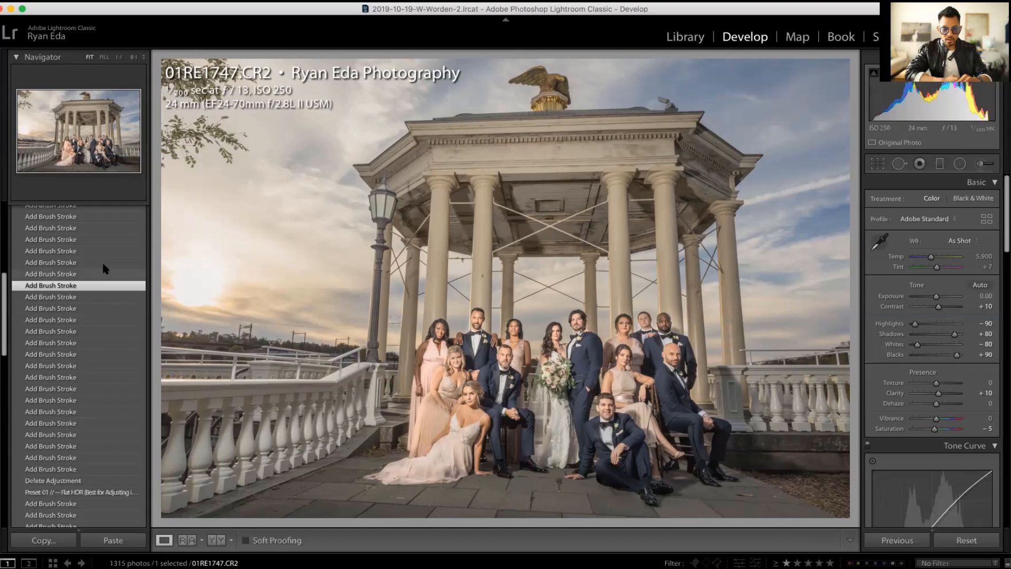
click(103, 274)
click(103, 263)
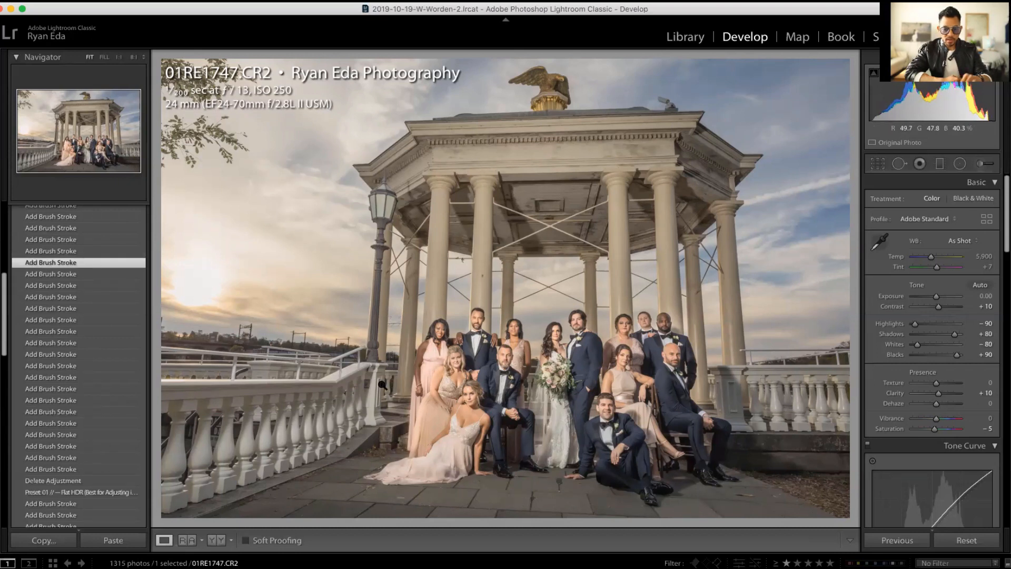
click(115, 251)
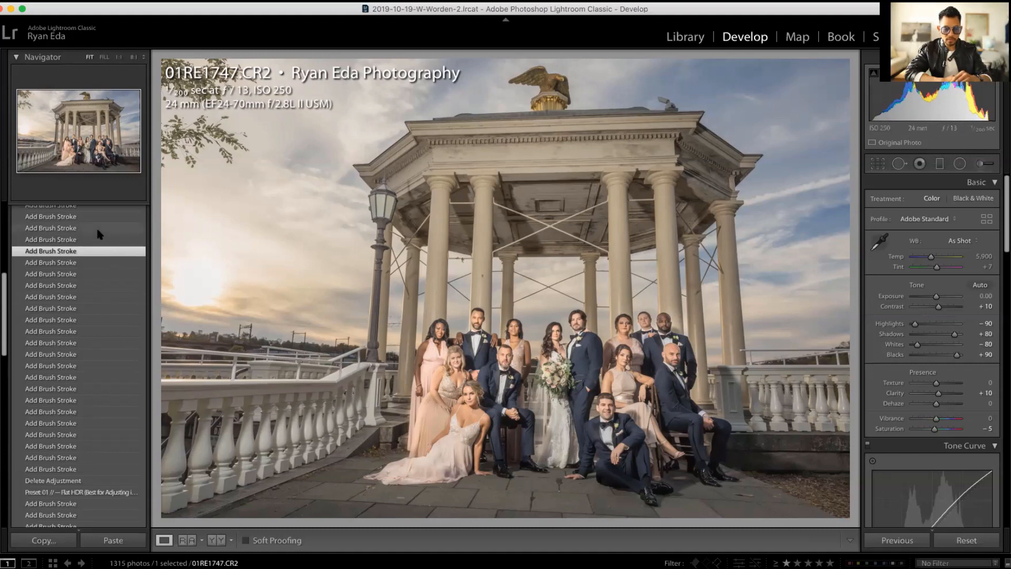
- Step through the more recent brush strokes in the history, up to the ninth one before Update Highlights Adjustment
scroll(95, 226, up, 10)
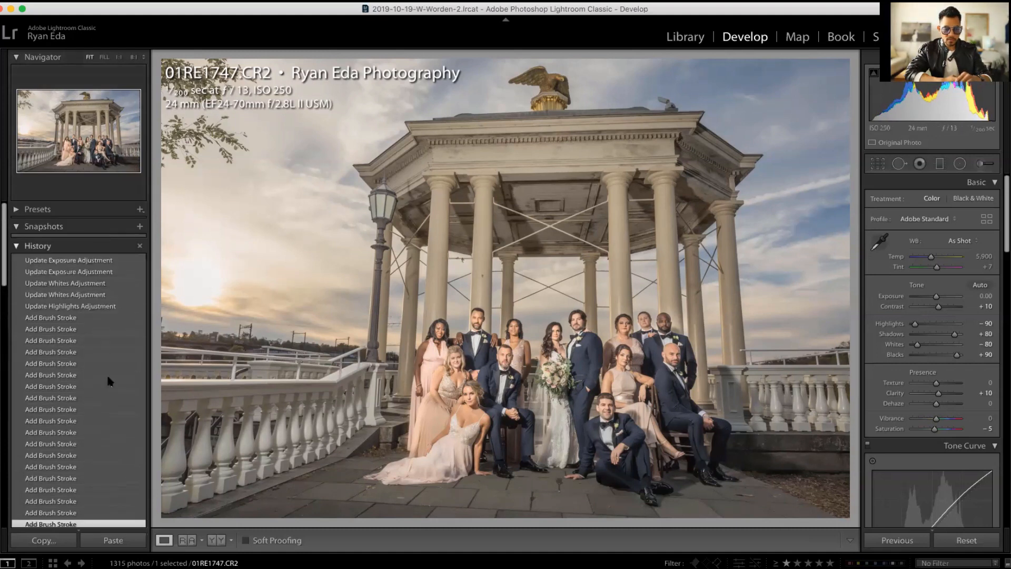
scroll(112, 387, down, 2)
click(116, 493)
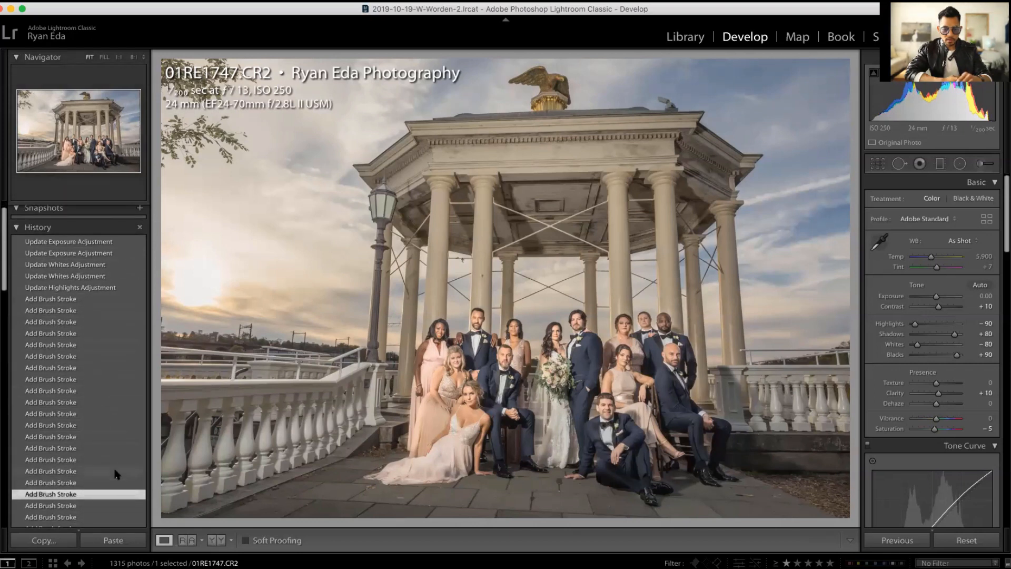
click(115, 467)
key(super+z)
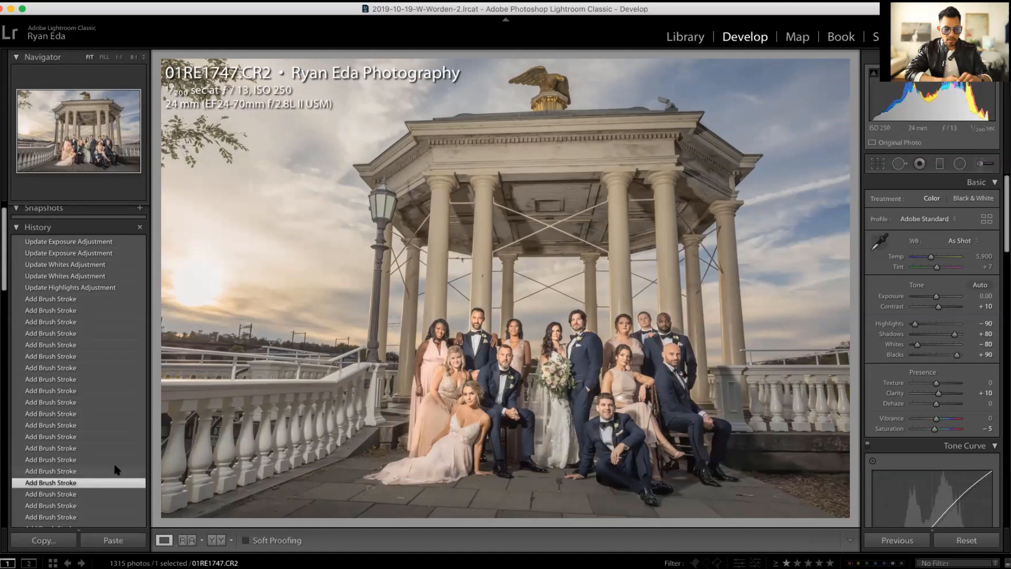
click(116, 470)
click(113, 460)
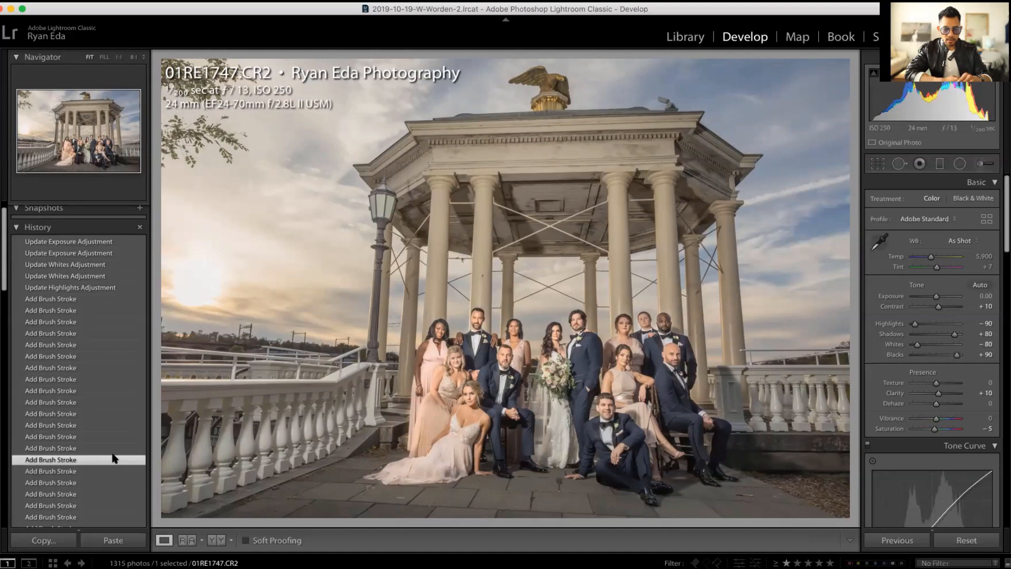
click(114, 447)
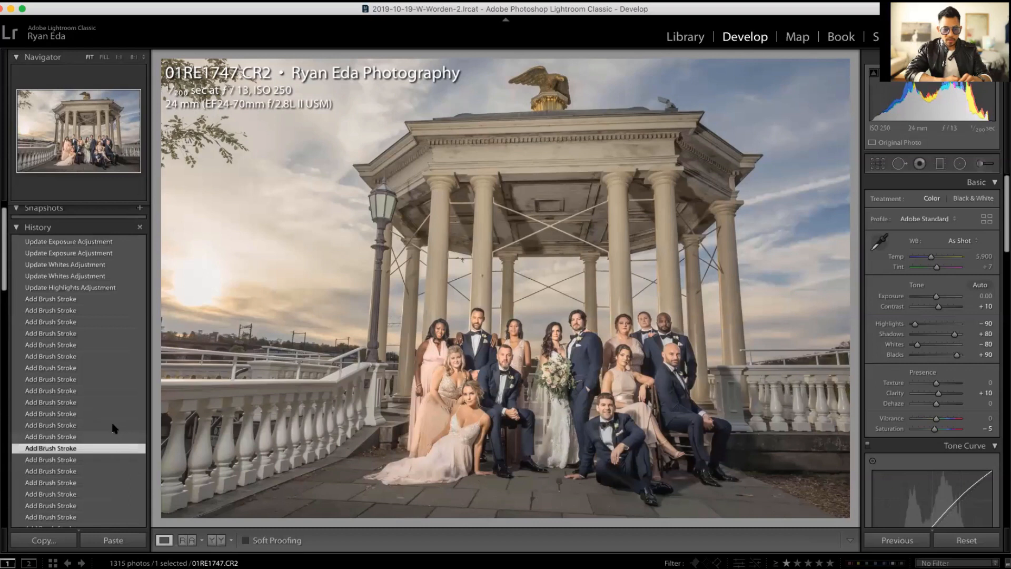
click(112, 435)
click(110, 424)
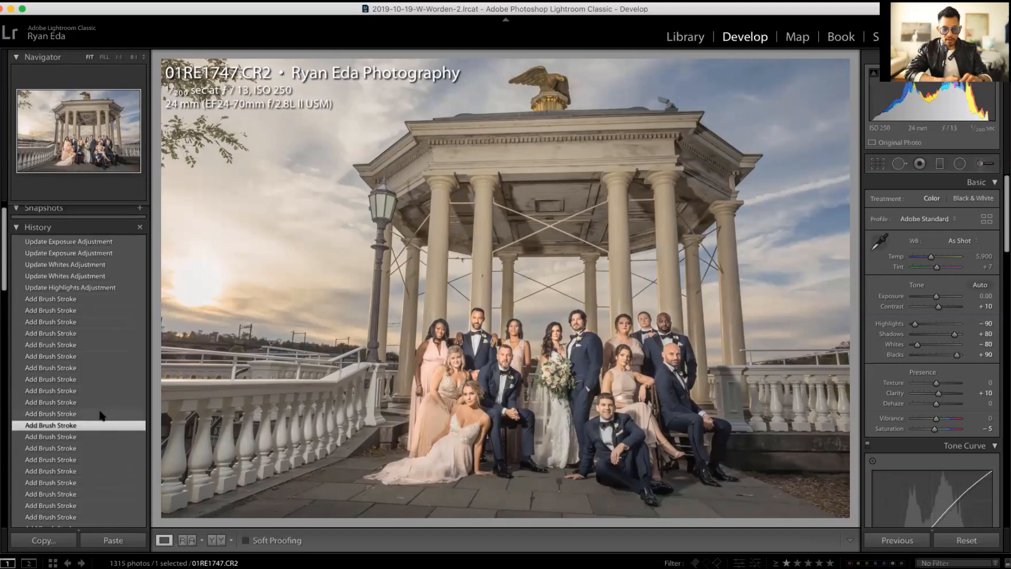
click(101, 414)
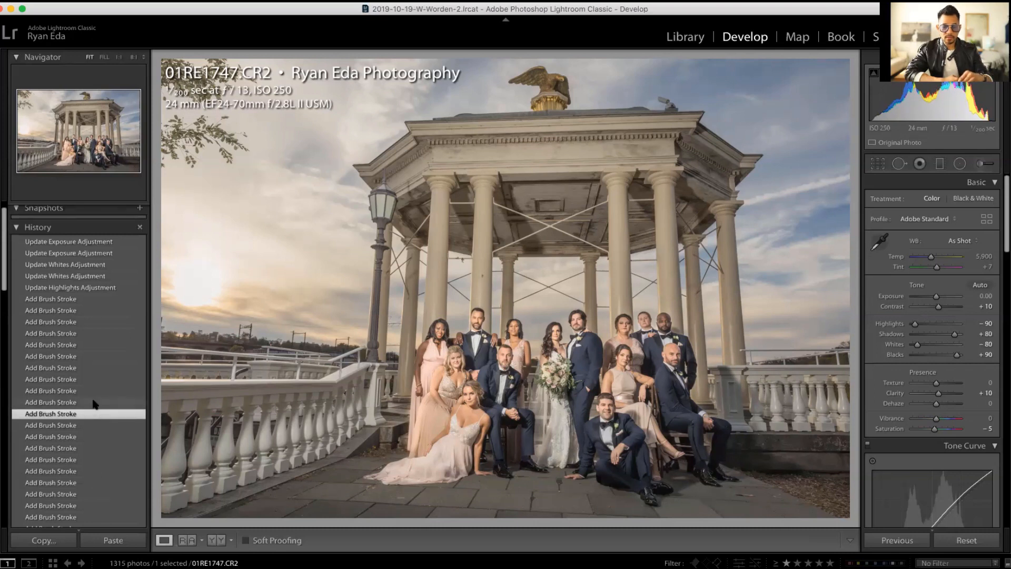
click(93, 402)
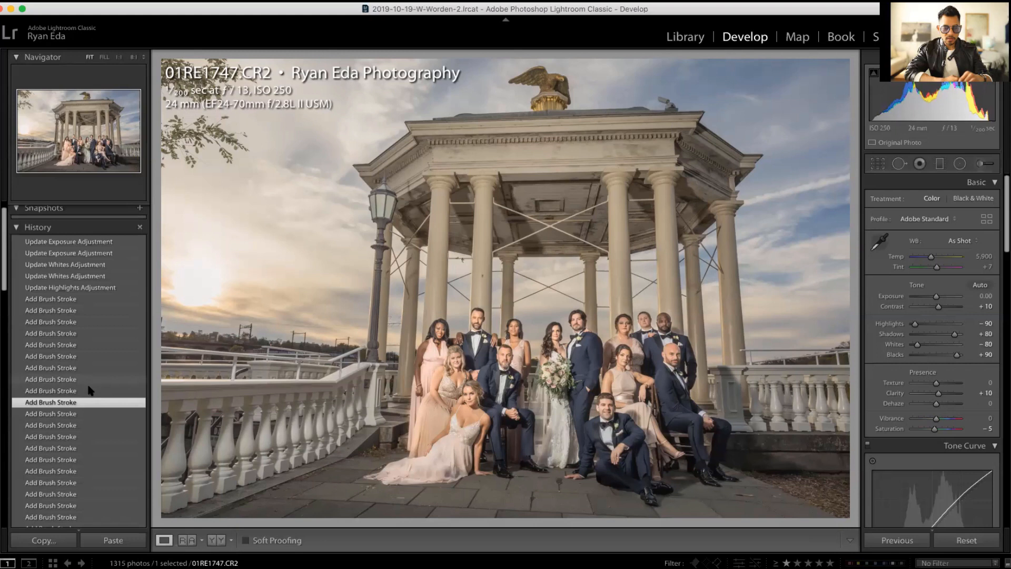
click(91, 390)
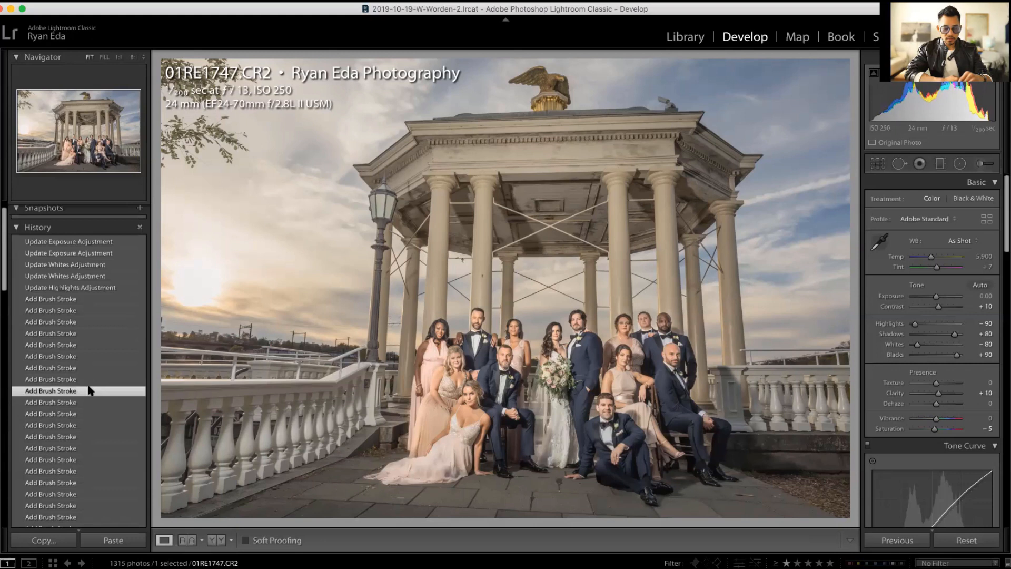
- Review the last five brush strokes in the history before Update Highlights Adjustment
click(86, 346)
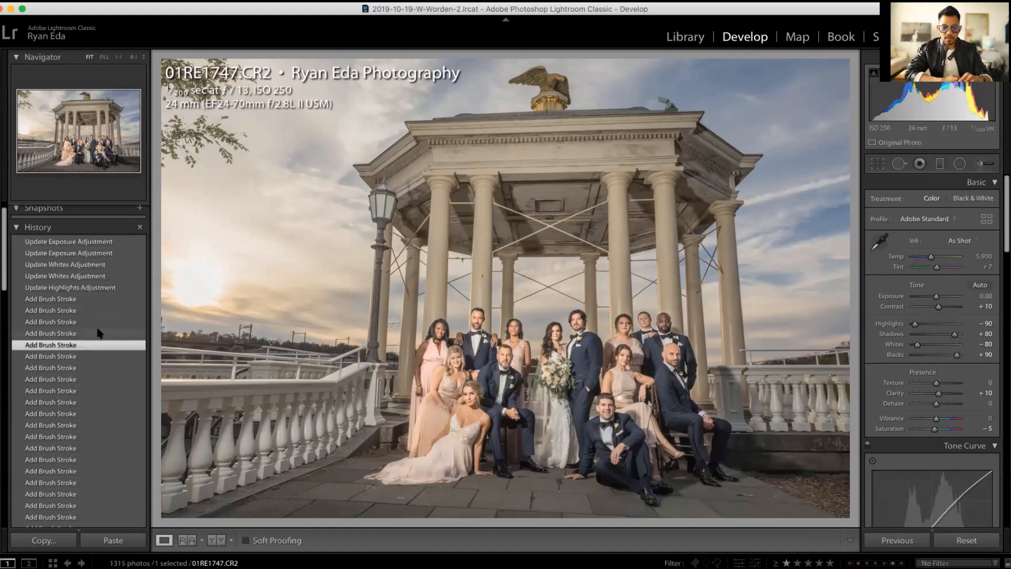
click(96, 333)
click(102, 322)
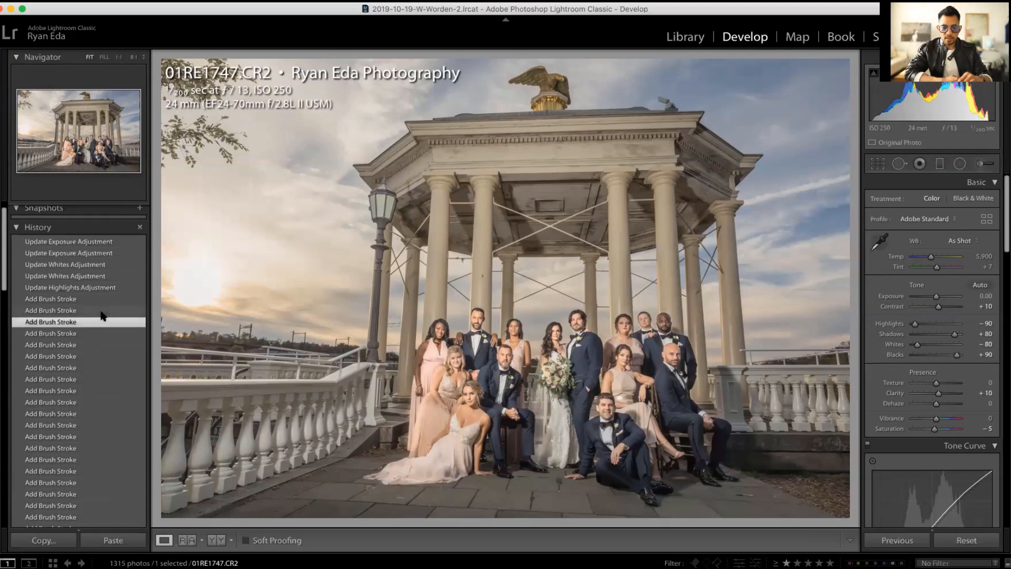
click(102, 310)
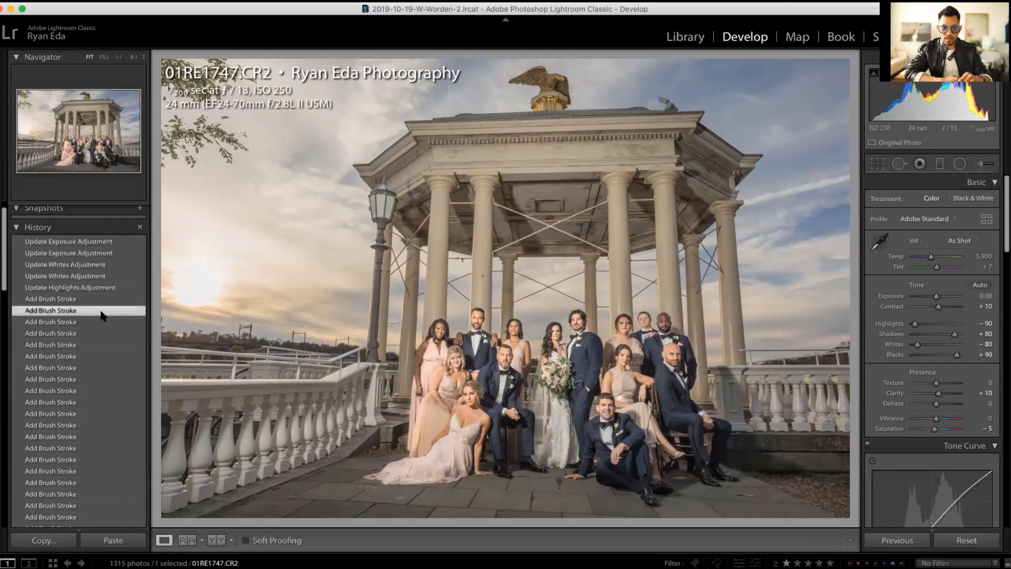
click(102, 298)
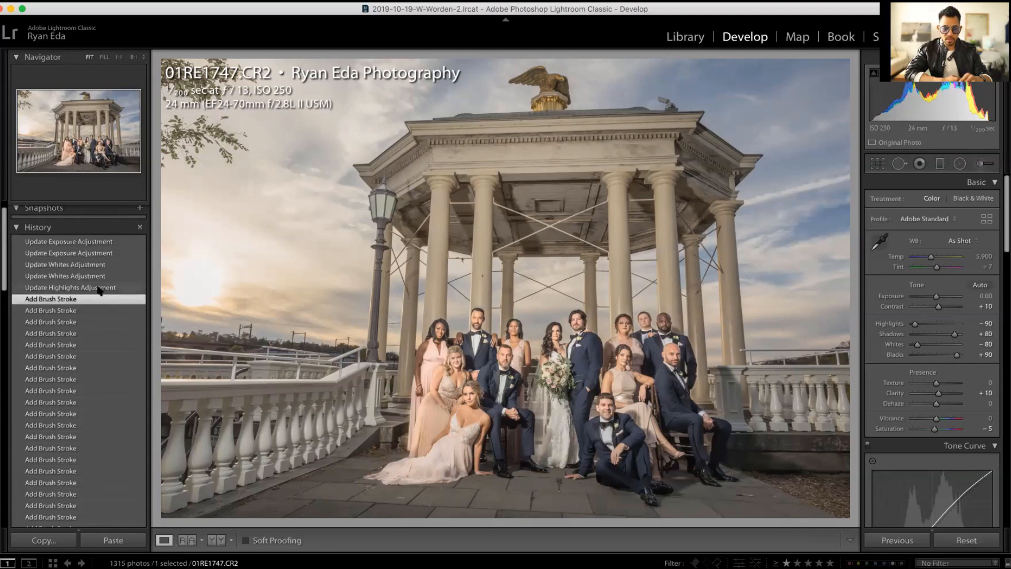
- Advance the history to Update Highlights Adjustment and compare it with the brush strokes just before it
click(98, 287)
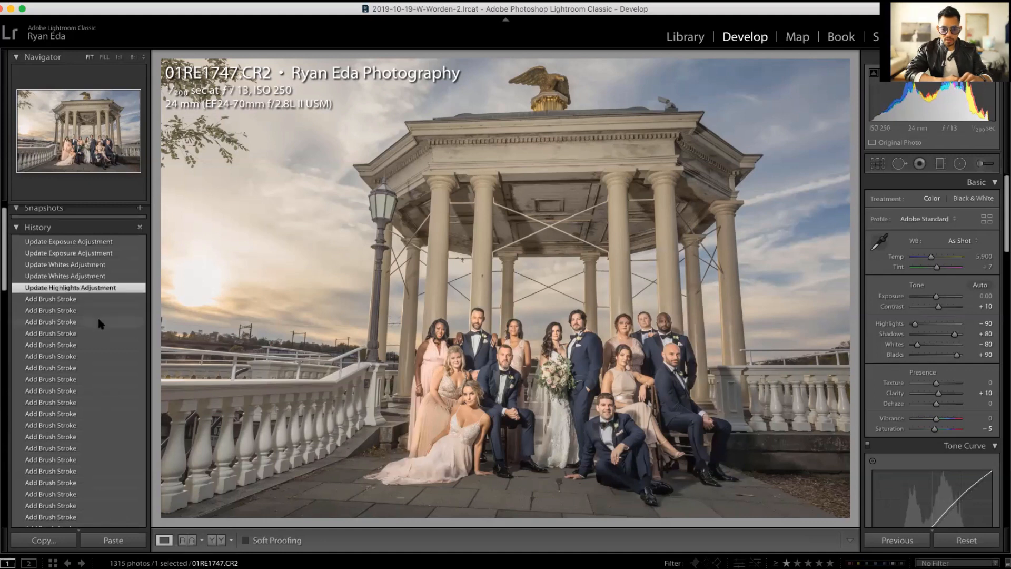
click(96, 310)
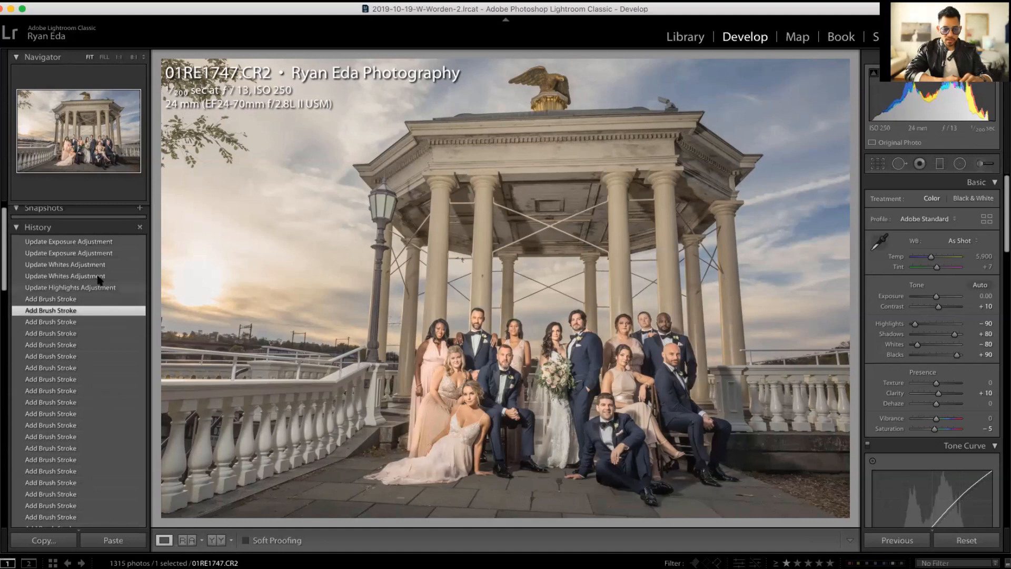
key(super+z)
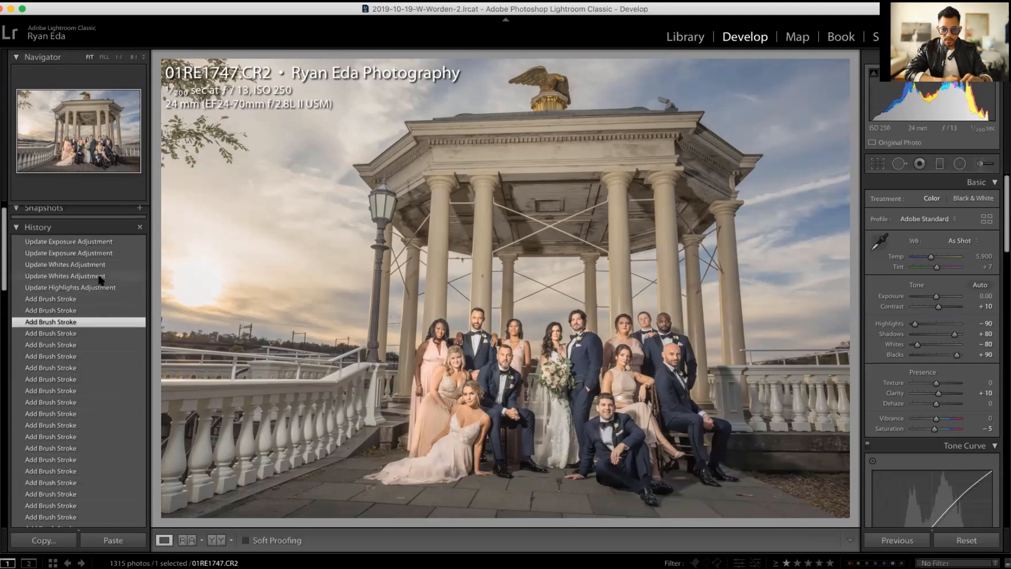
click(99, 276)
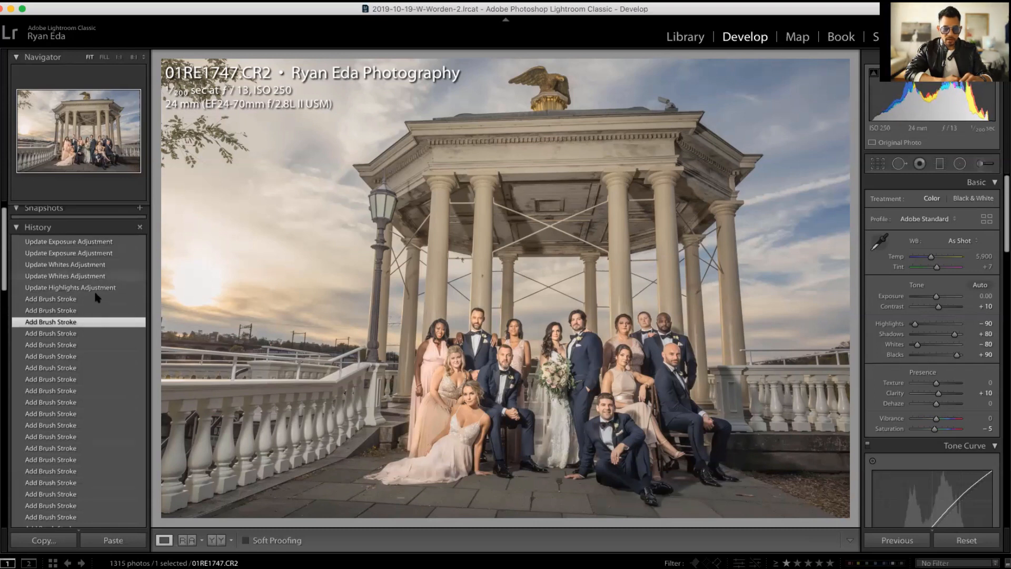
click(89, 300)
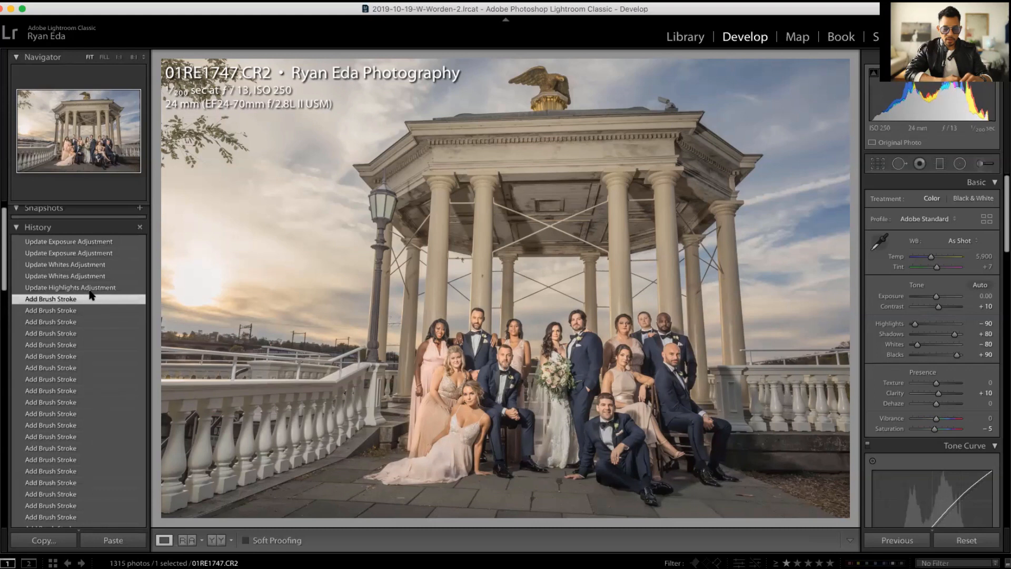
- Advance the history from Update Highlights Adjustment to the first Update Whites Adjustment
scroll(91, 295, up, 1)
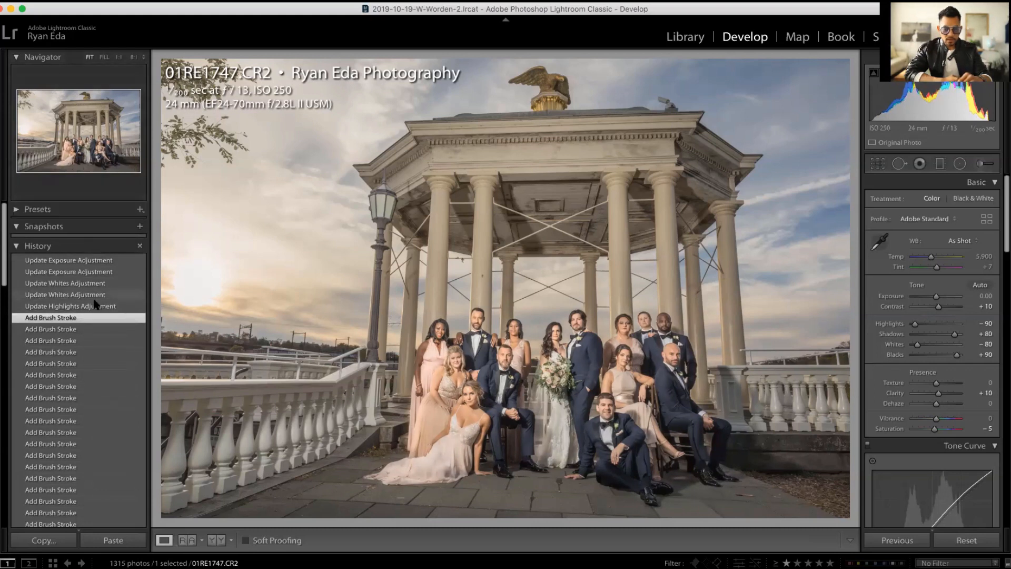
click(96, 306)
click(96, 296)
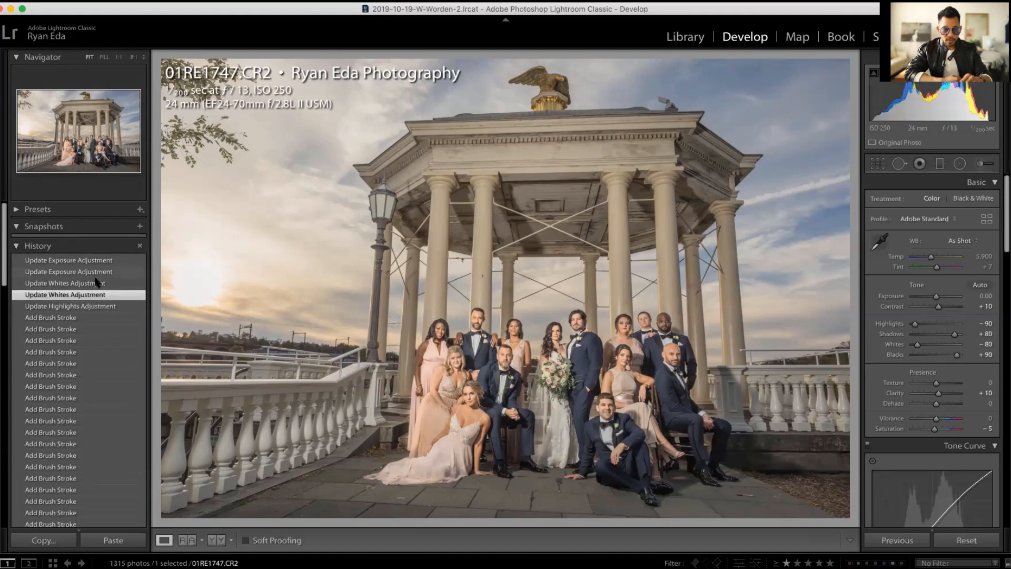
- Advance the history through the second Update Whites Adjustment to the first Update Exposure Adjustment
click(96, 282)
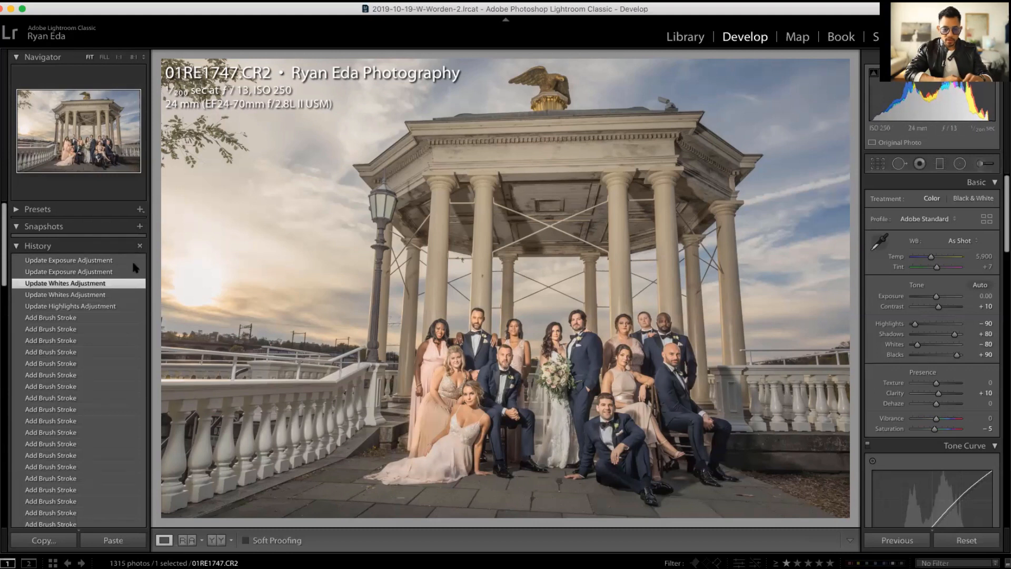
click(96, 272)
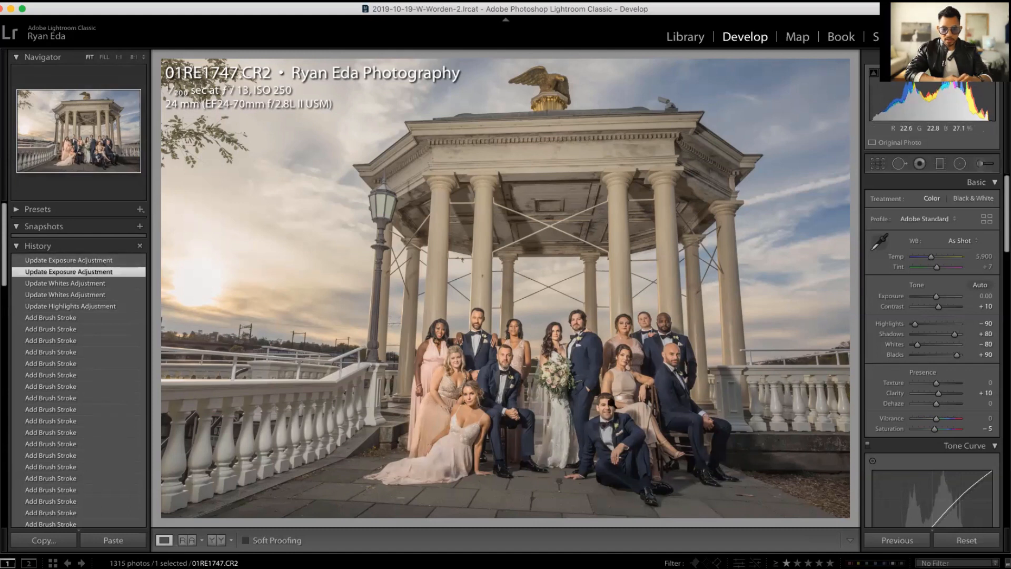
- Inspect the adjustment brush masks and settings on the far-left bridesmaid and the whole wedding party, leaving the brush closed
click(978, 165)
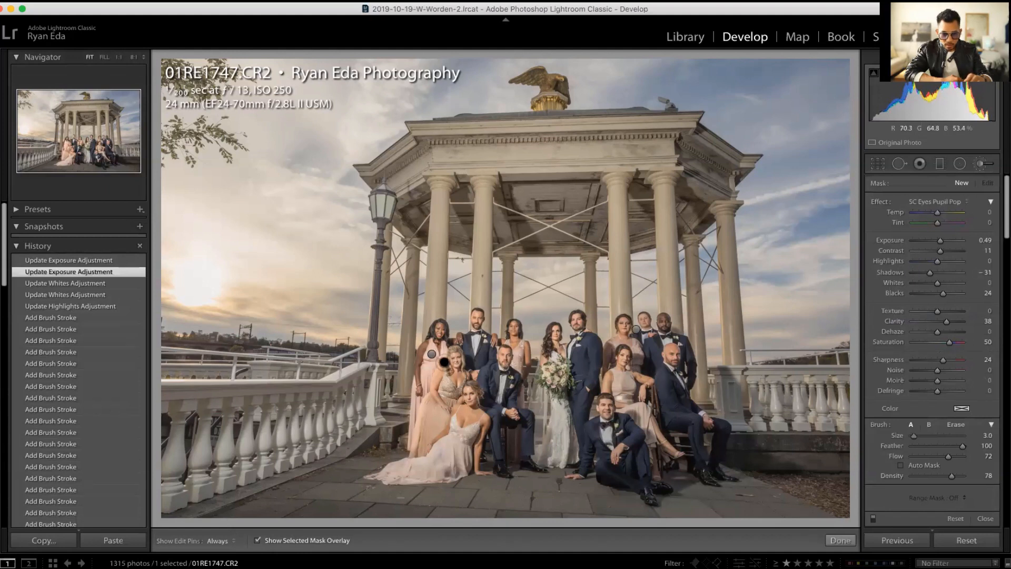
click(432, 354)
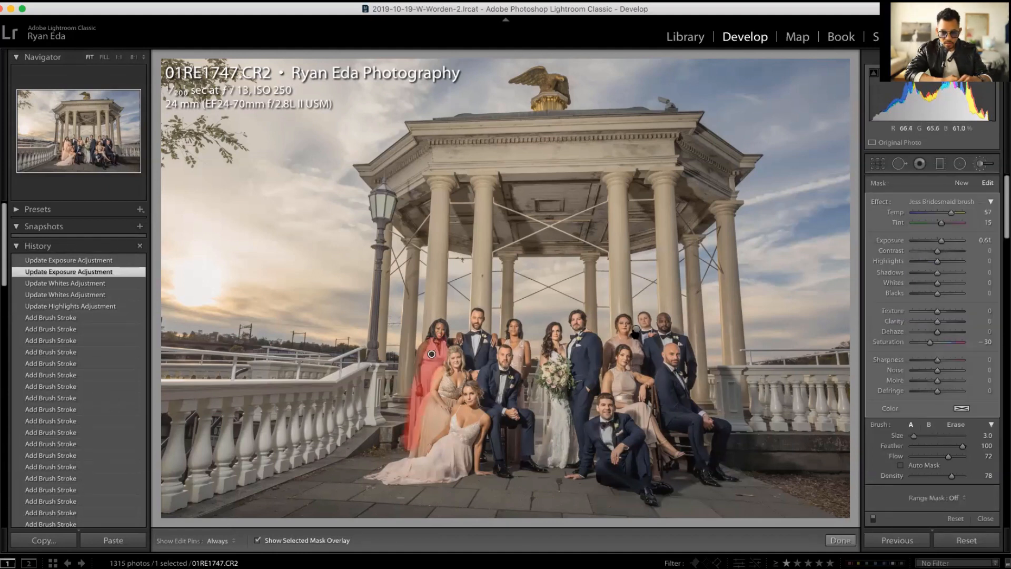
click(636, 332)
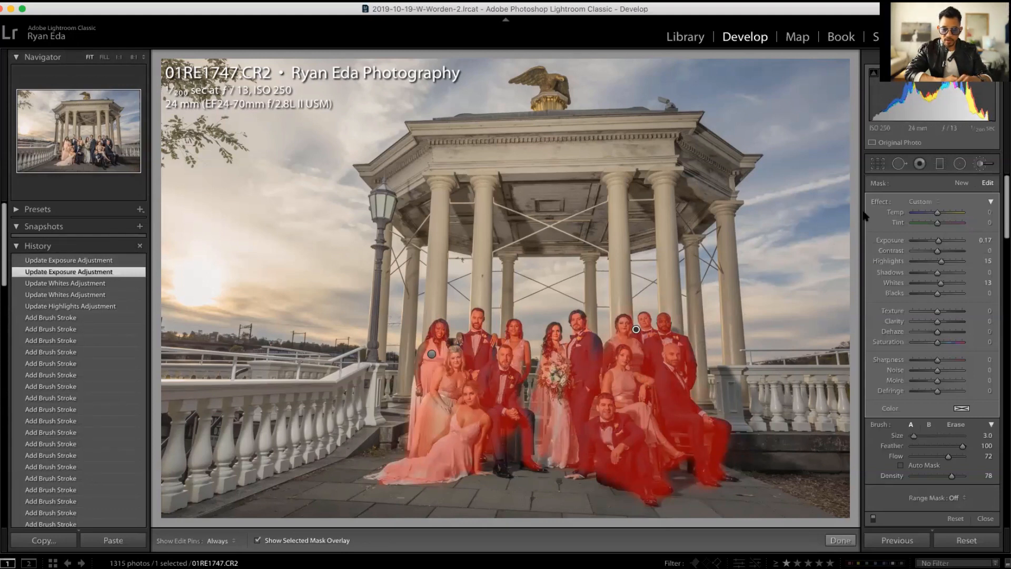
click(981, 164)
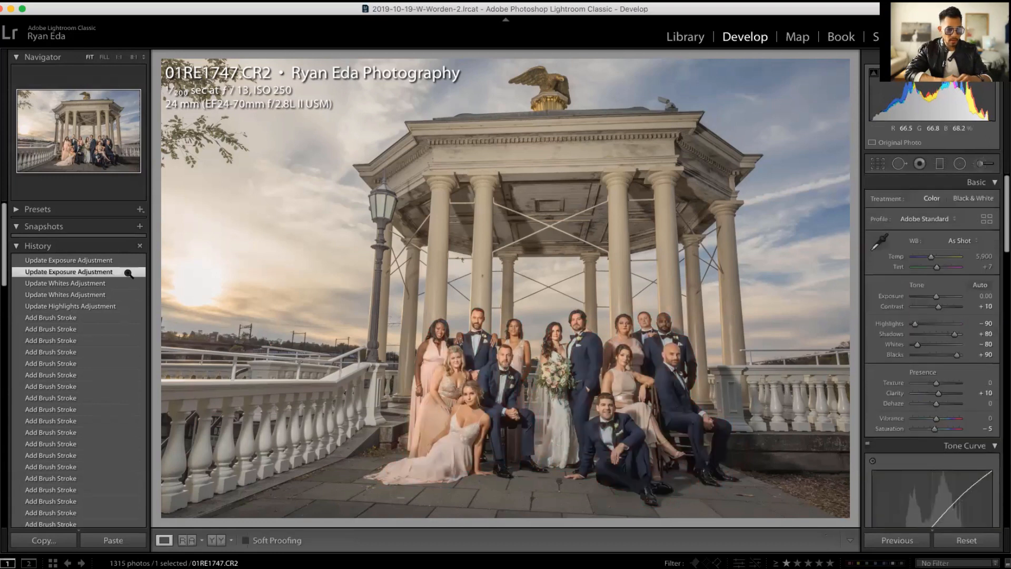
- Advance the history to the newest Update Exposure Adjustment and browse the other versions of the photo up to 01RE1747-Edit-2.tif
click(89, 261)
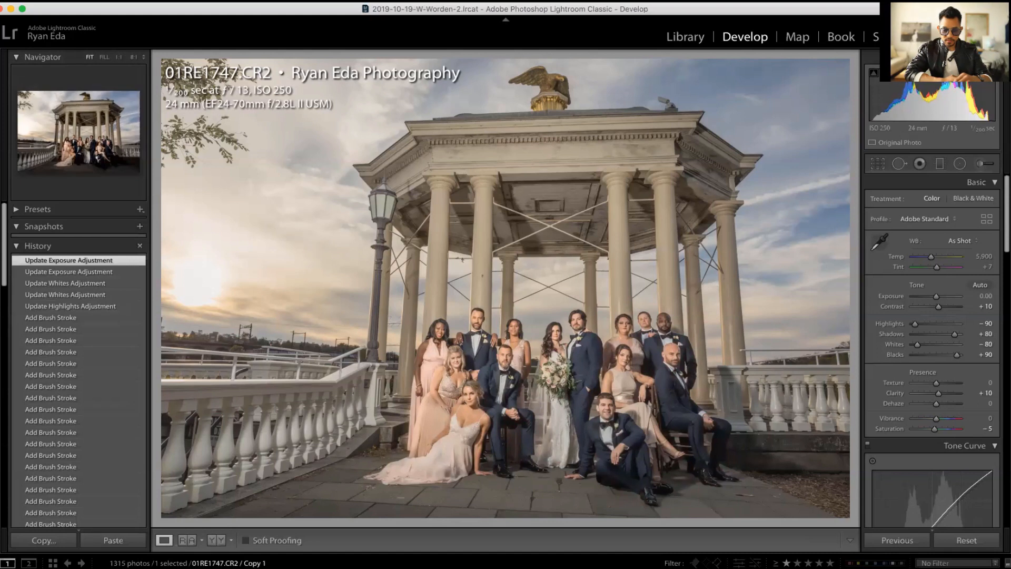
key(Right)
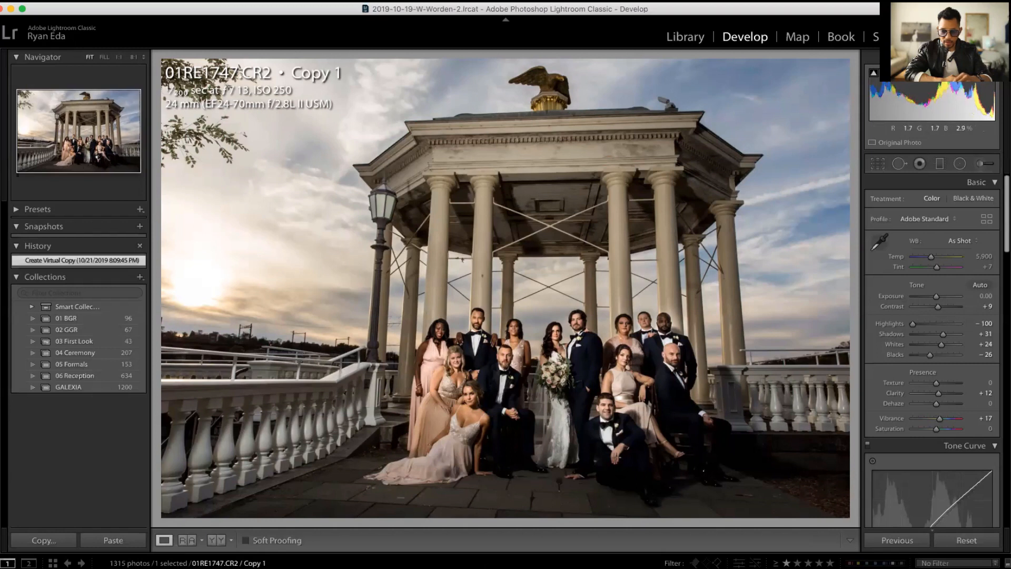
key(Right)
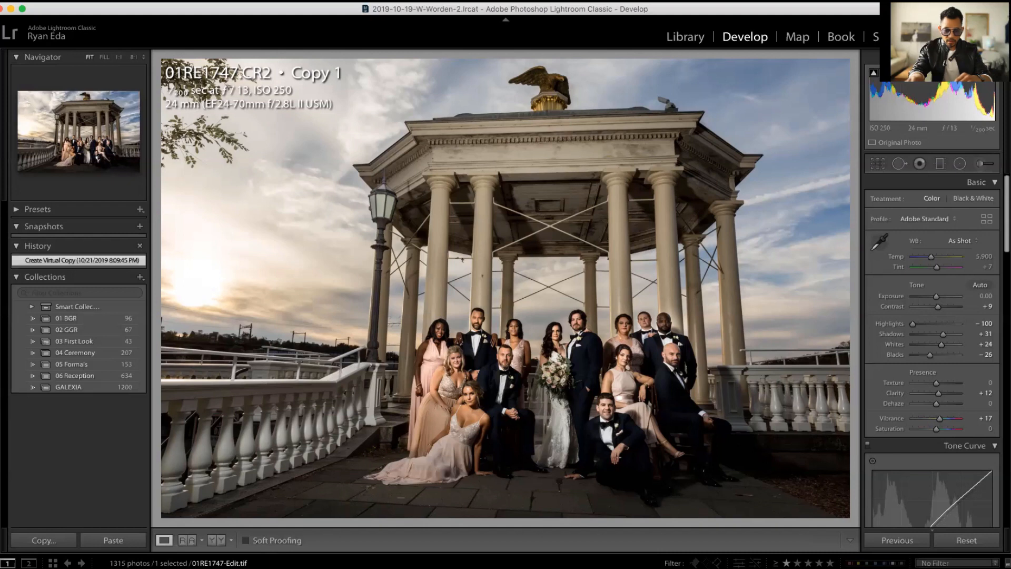
key(backslash)
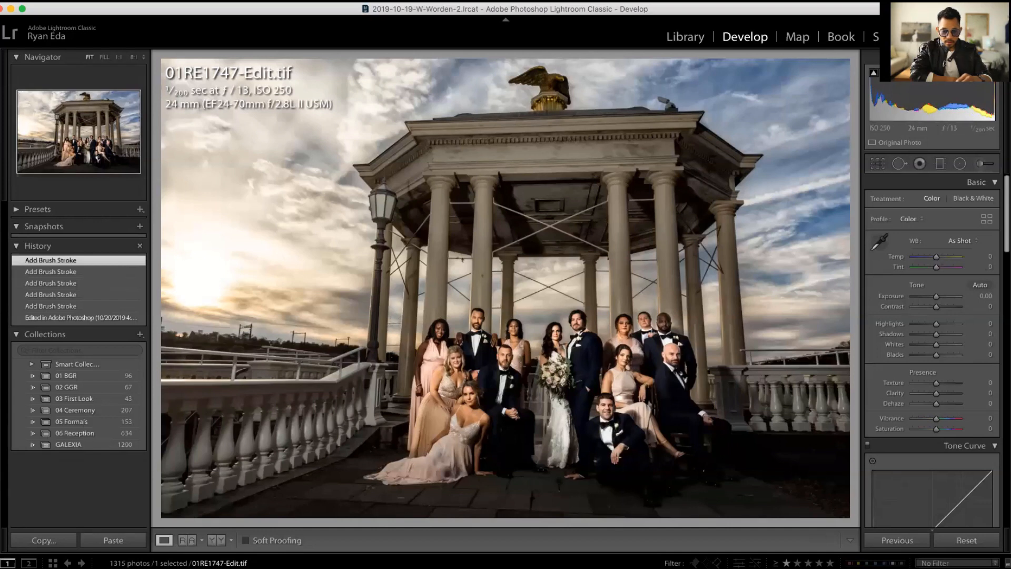
key(Right)
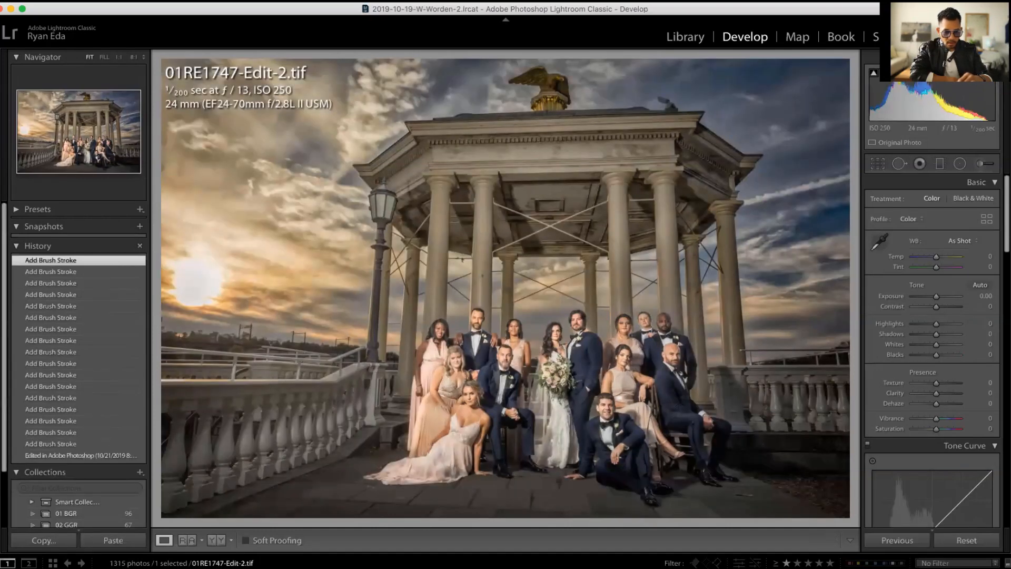
- Compare 01RE1747-Edit-2.tif with its neighbouring versions and return to it
key(Left)
key(Right)
key(Left)
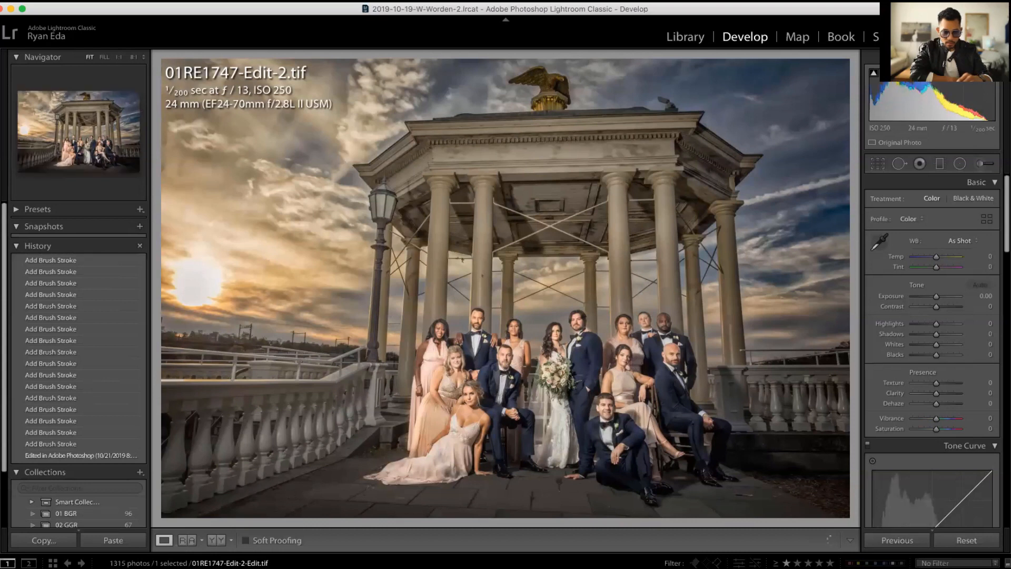
key(Right)
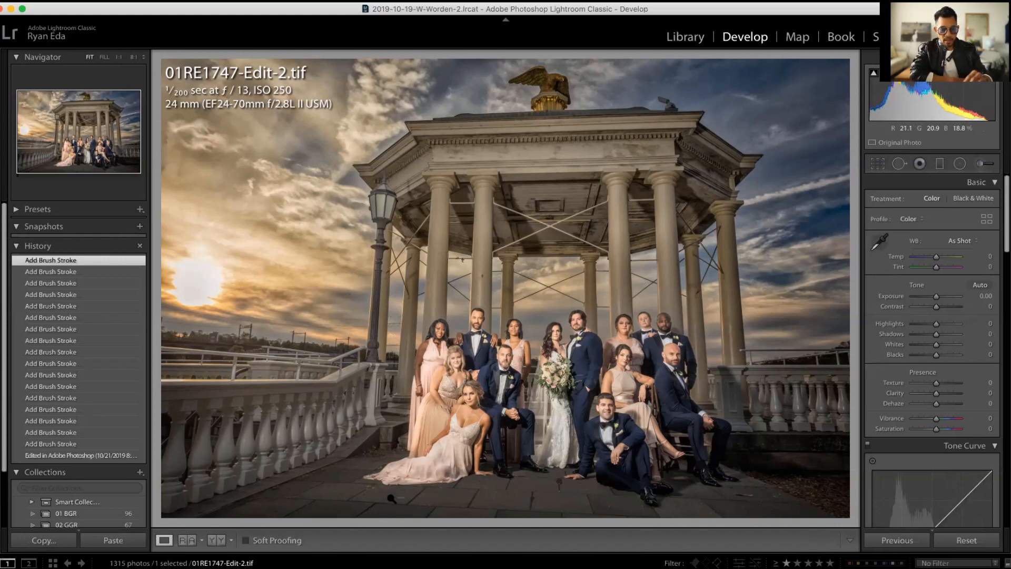
- Open 01RE1747-Edit-2.tif in Adobe Photoshop 2020 with the Edit Original option
key(super+e)
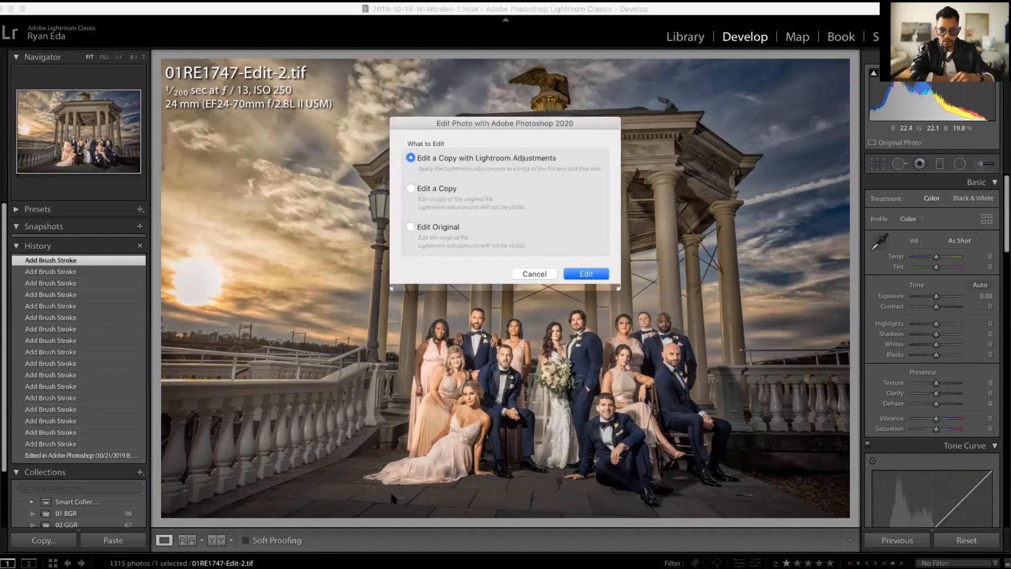
click(410, 227)
click(584, 274)
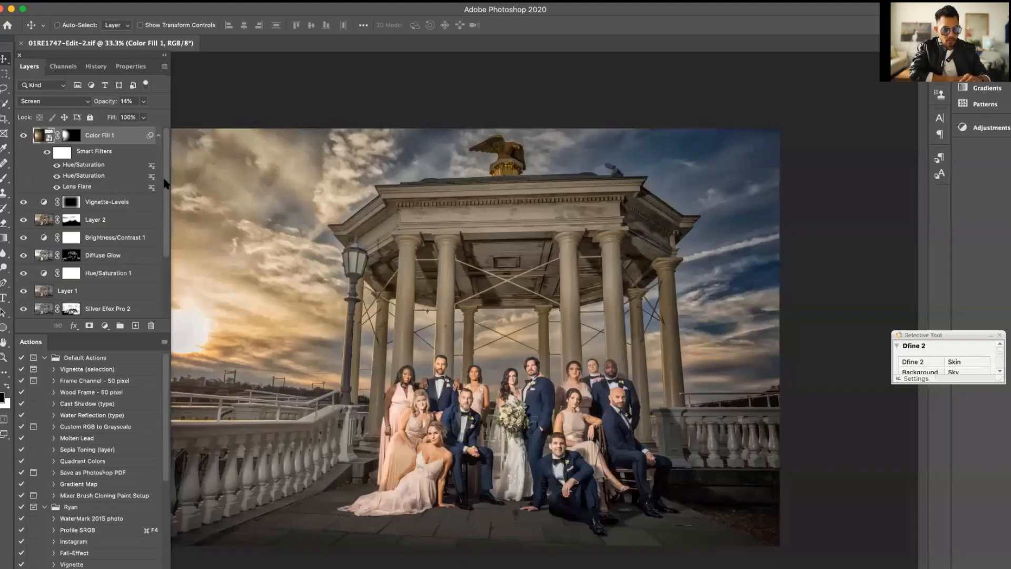
- Hide every layer except Background and turn on Background copy above it to review the base of the edit
drag(165, 184, 167, 288)
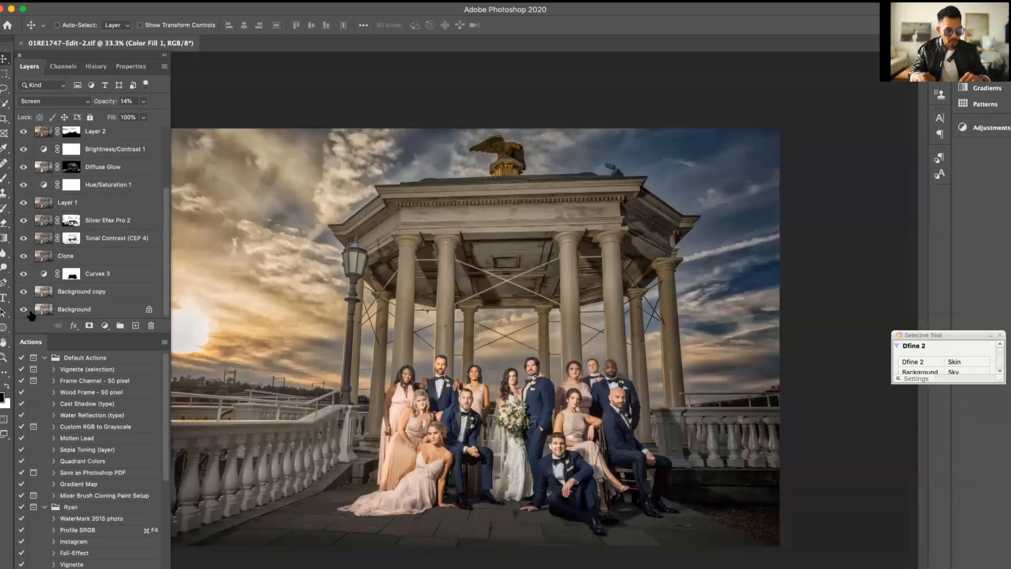
drag(166, 234, 171, 266)
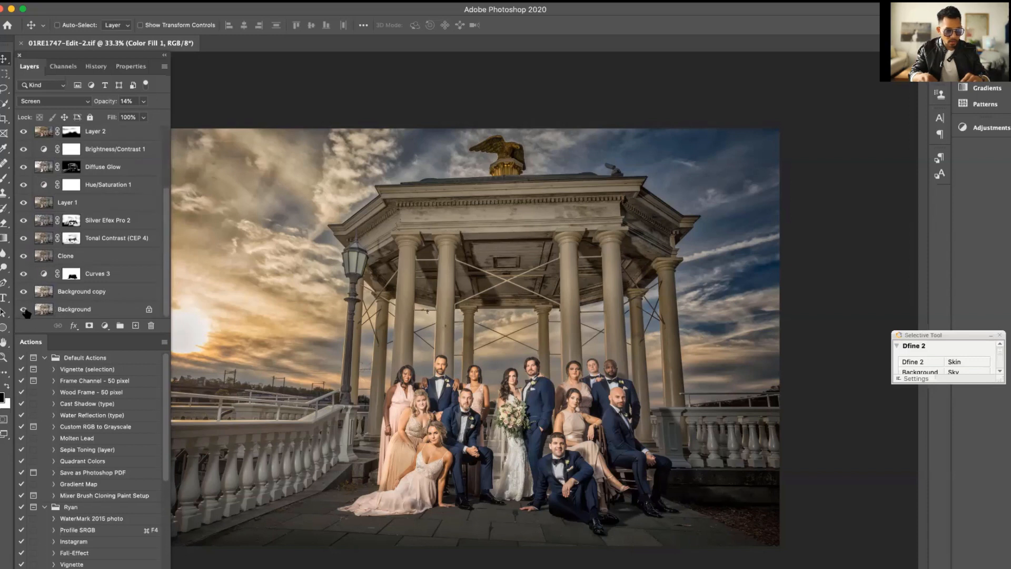
alt+click(23, 310)
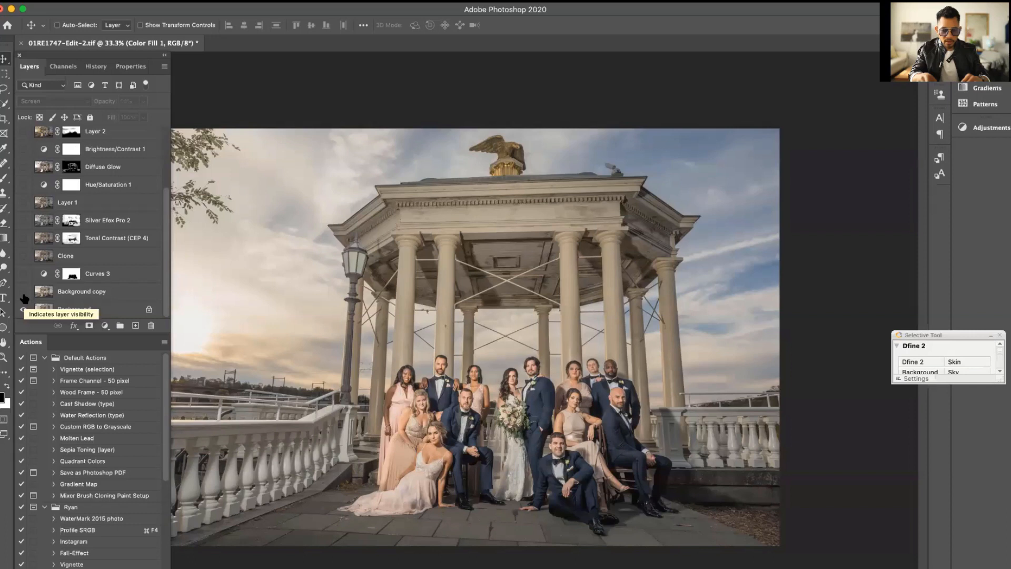
click(23, 291)
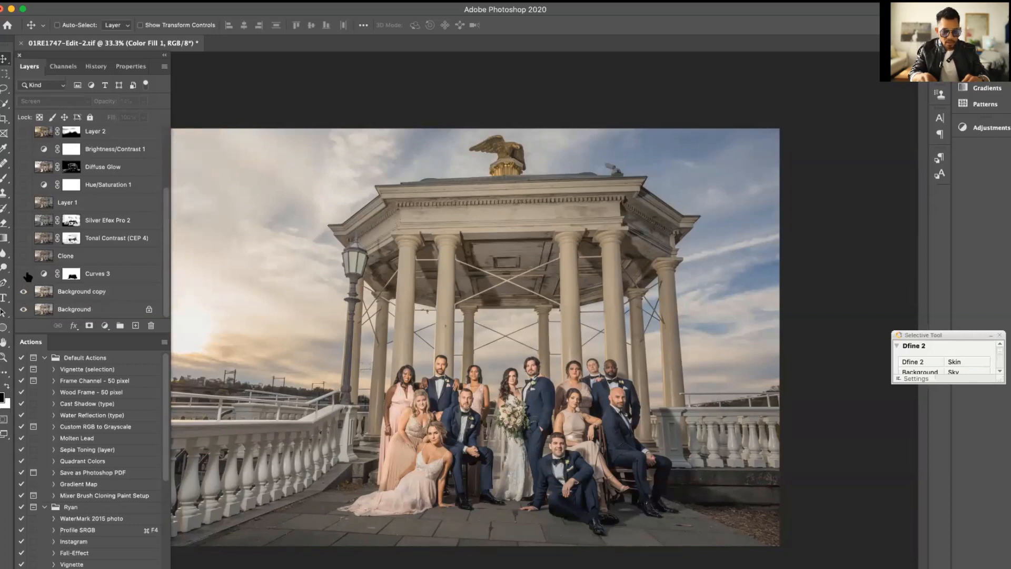
- Compare the photo with and without the Curves 3 layer, leave the layer visible and view the whole image at 25%
click(24, 273)
click(24, 274)
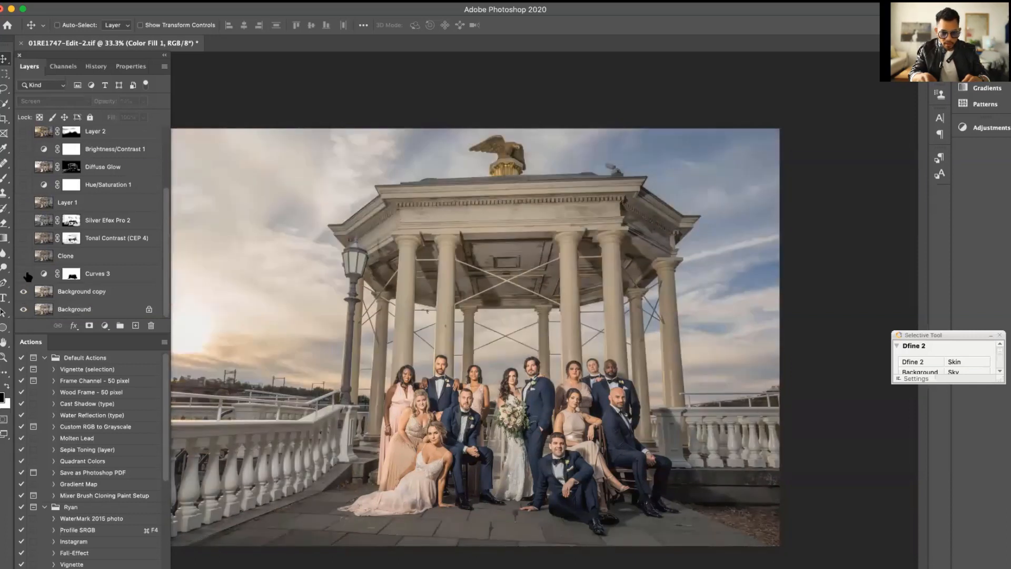
click(24, 275)
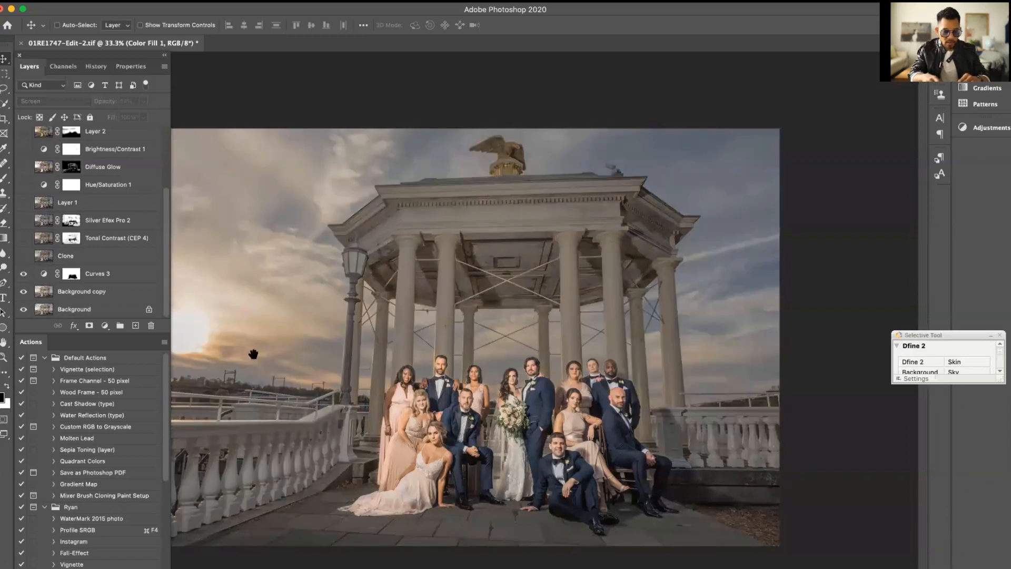
key(super+minus)
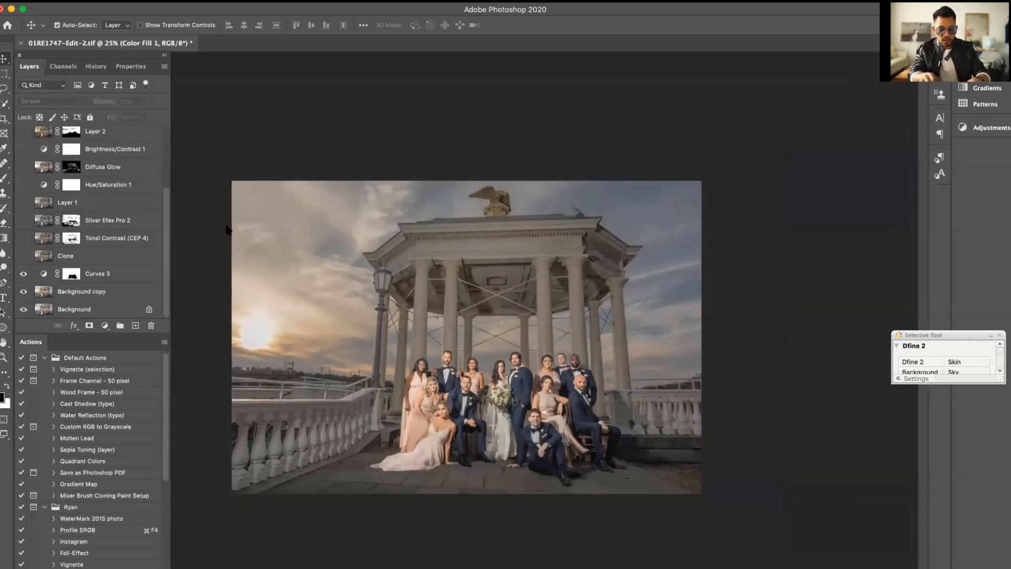
key(shift+Tab)
key(shift+Tab)
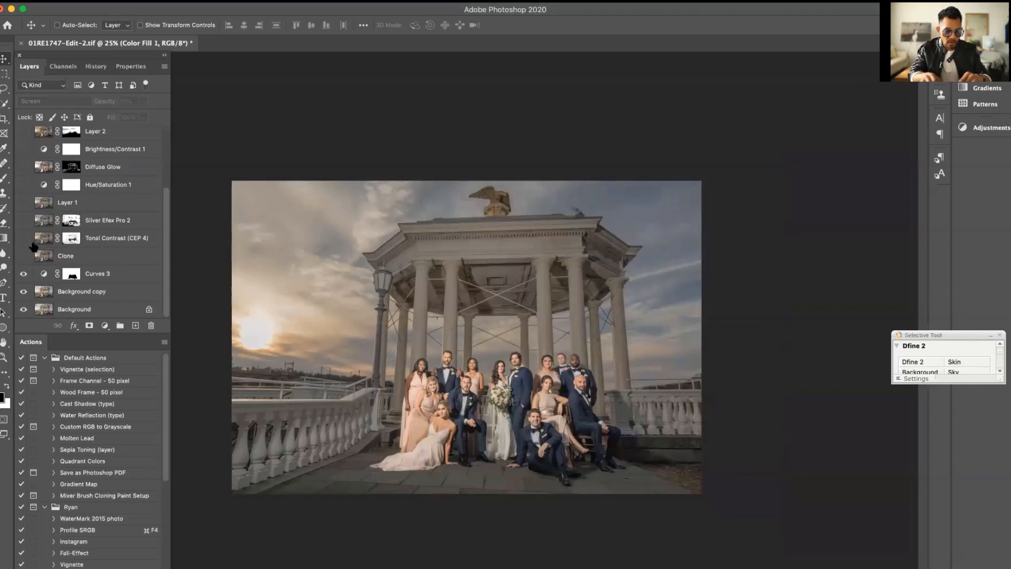
- Turn on the Clone, Tonal Contrast (CEP 4), Silver Efex Pro 2, Layer 1 and Hue/Saturation 1 layers one by one
click(24, 256)
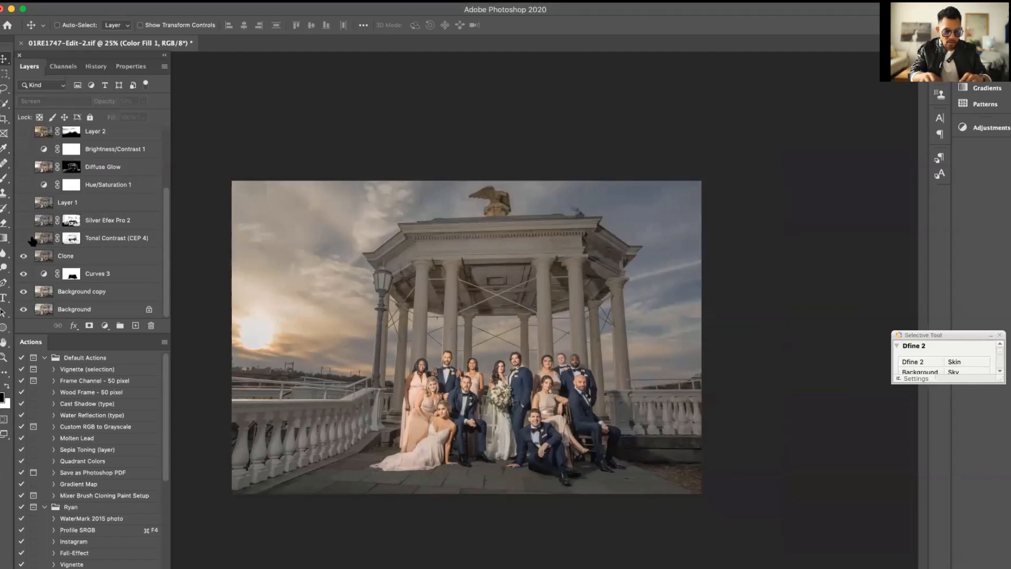
click(23, 239)
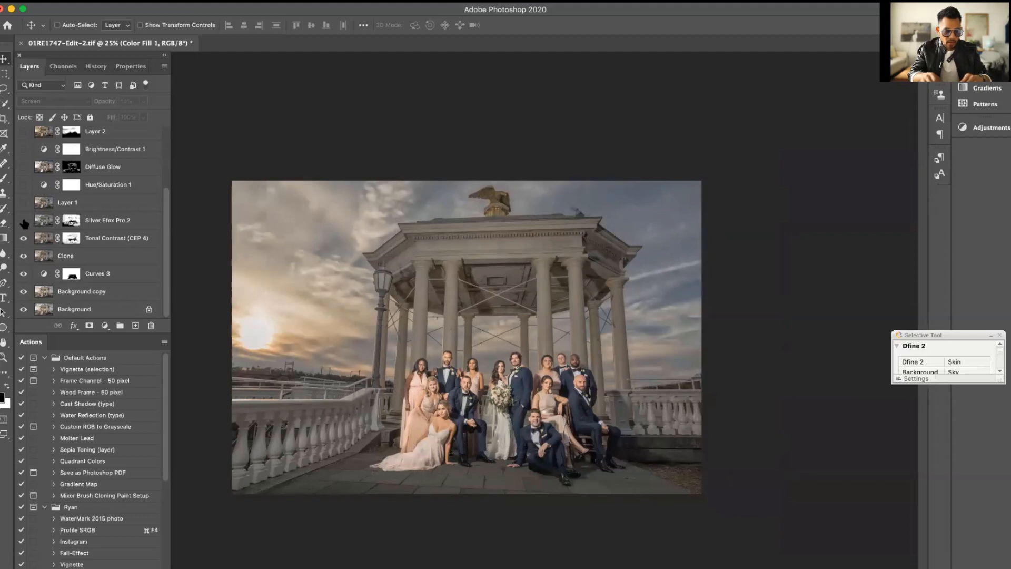
click(24, 221)
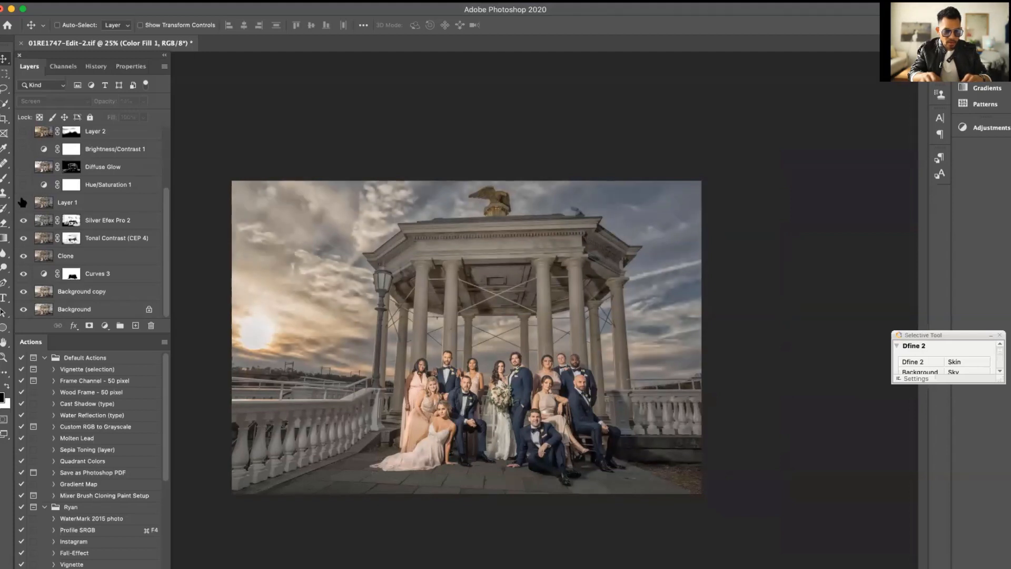
click(24, 202)
click(24, 184)
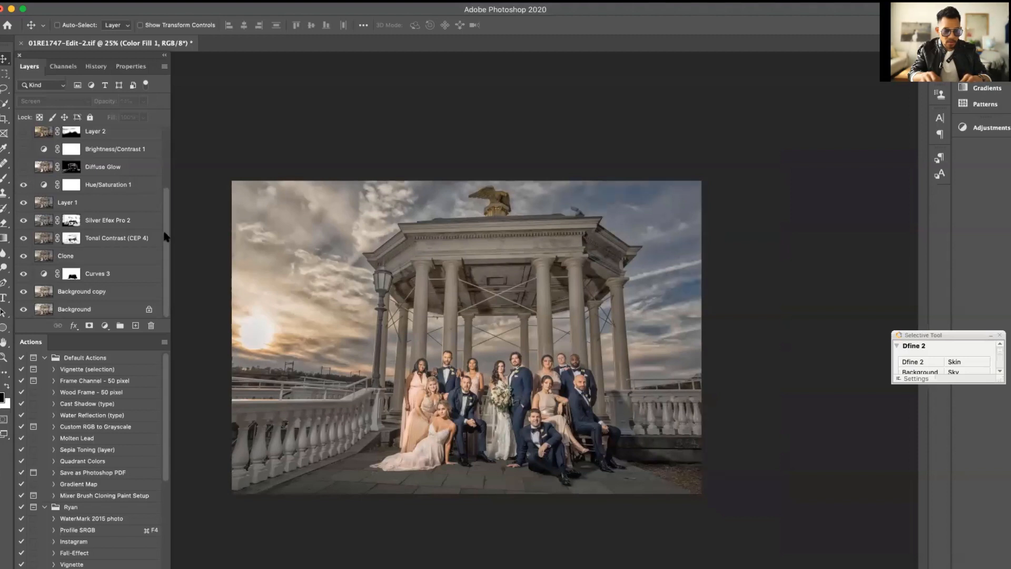
- Turn on the Diffuse Glow and Brightness/Contrast 1 layers to review their effect
scroll(166, 229, up, 1)
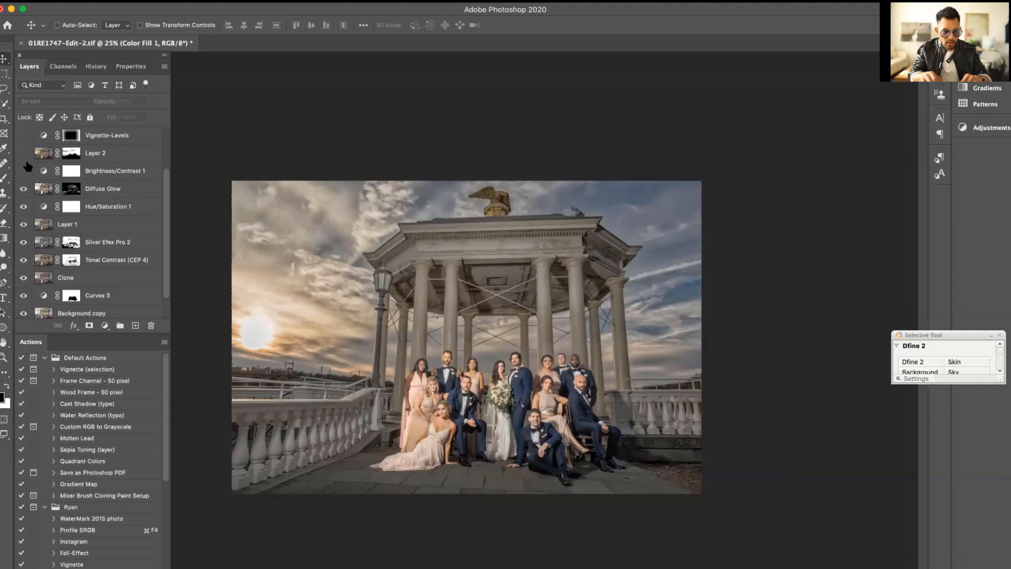
scroll(26, 173, up, 3)
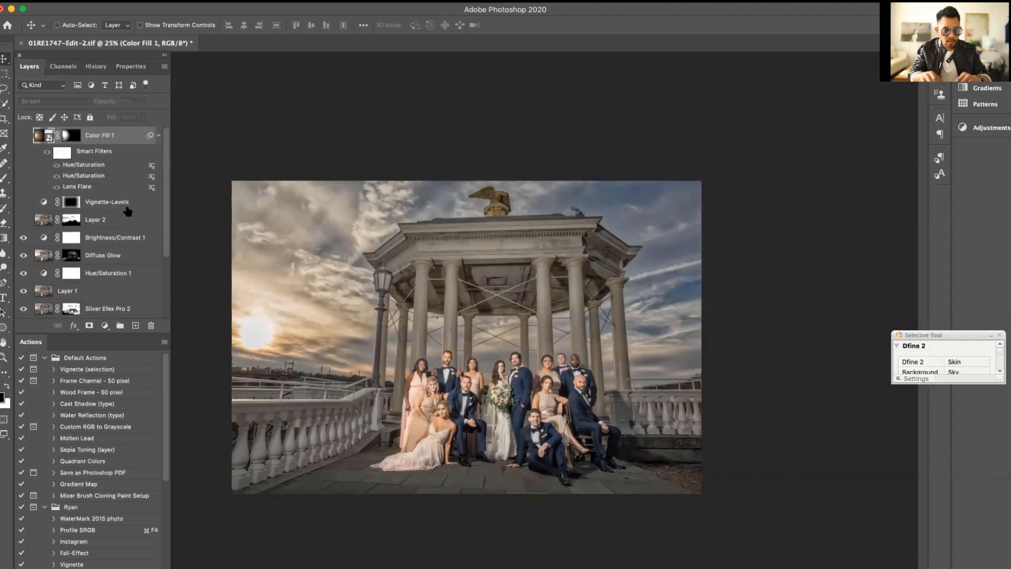
click(23, 238)
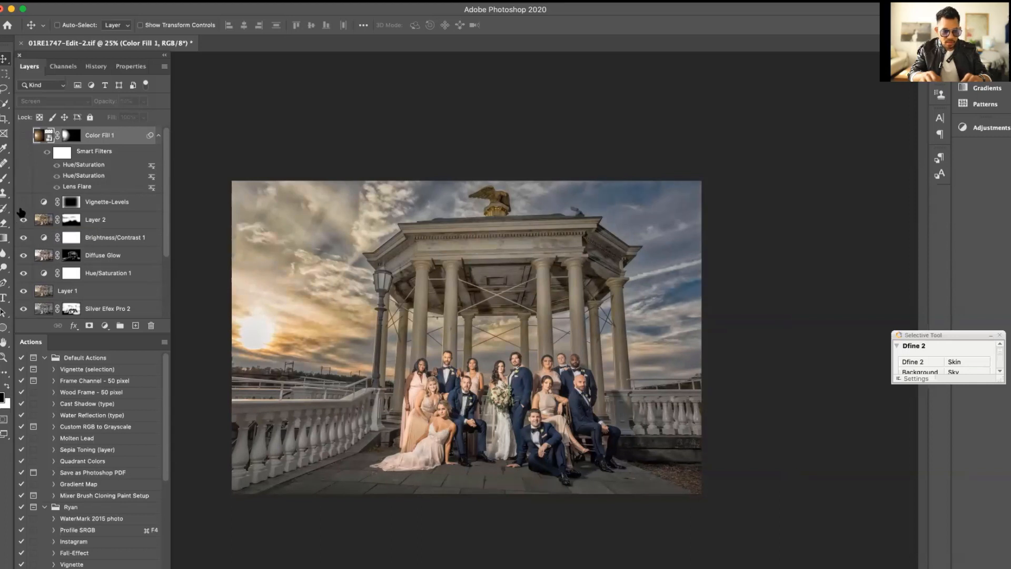
- Compare the photo with and without Layer 2 and leave the layer visible
click(22, 221)
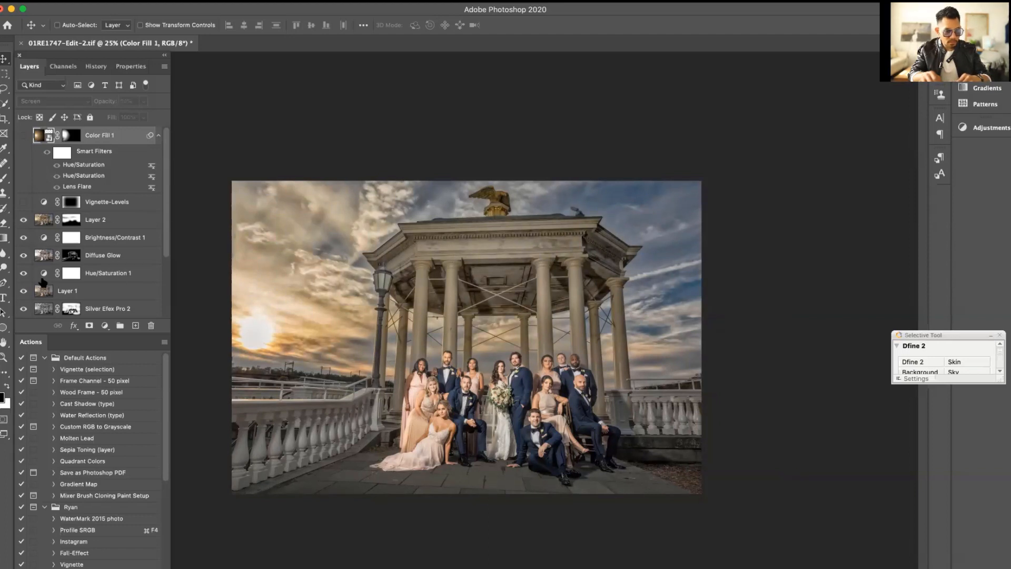
click(23, 220)
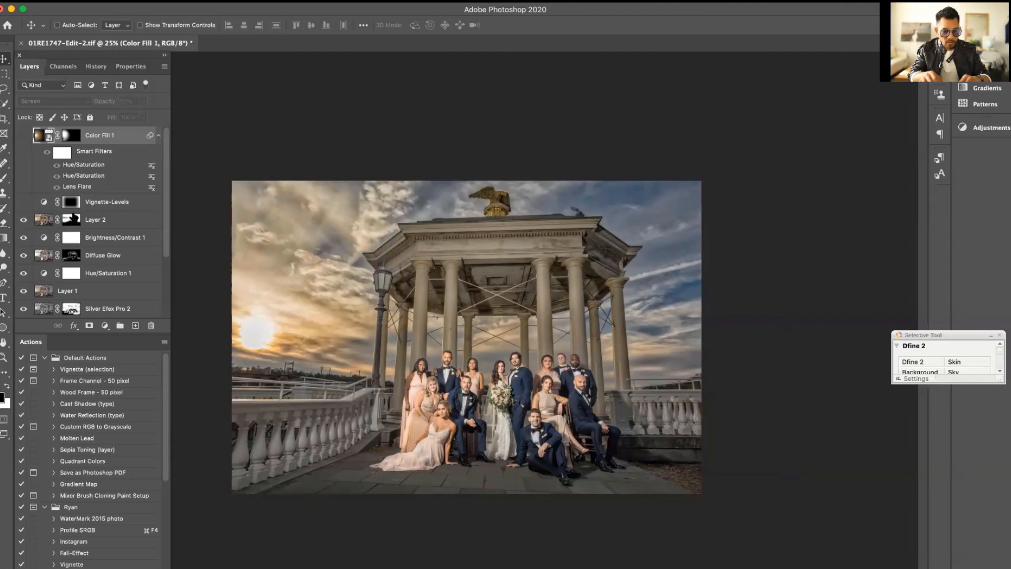
click(24, 220)
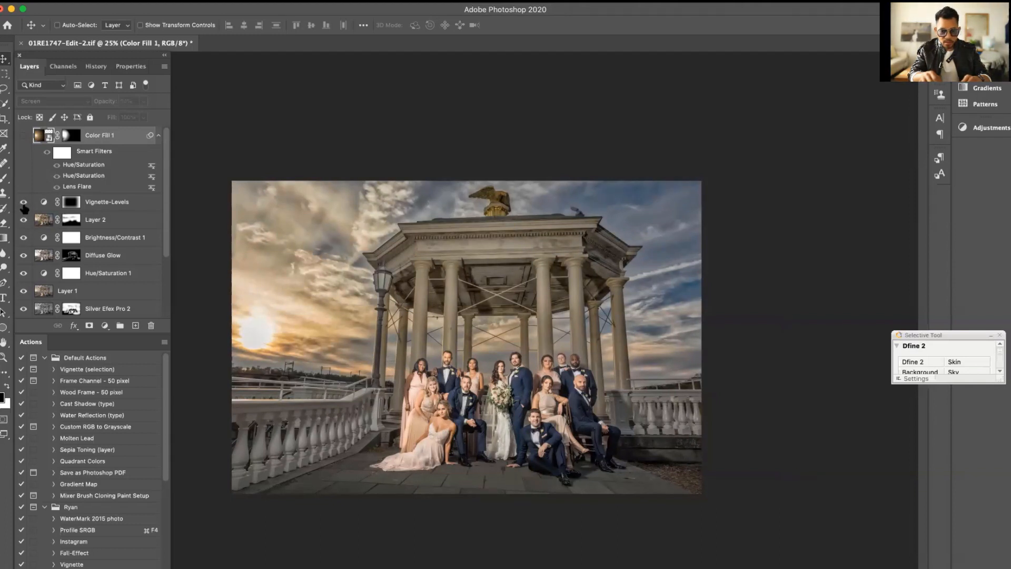
- Compare the photo with and without the Vignette-Levels layer
click(24, 205)
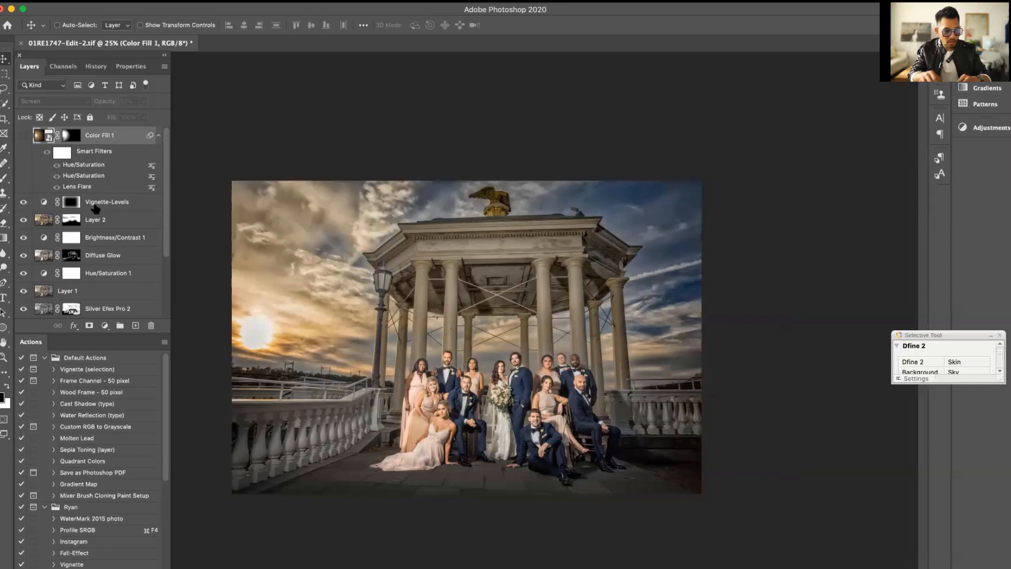
click(24, 202)
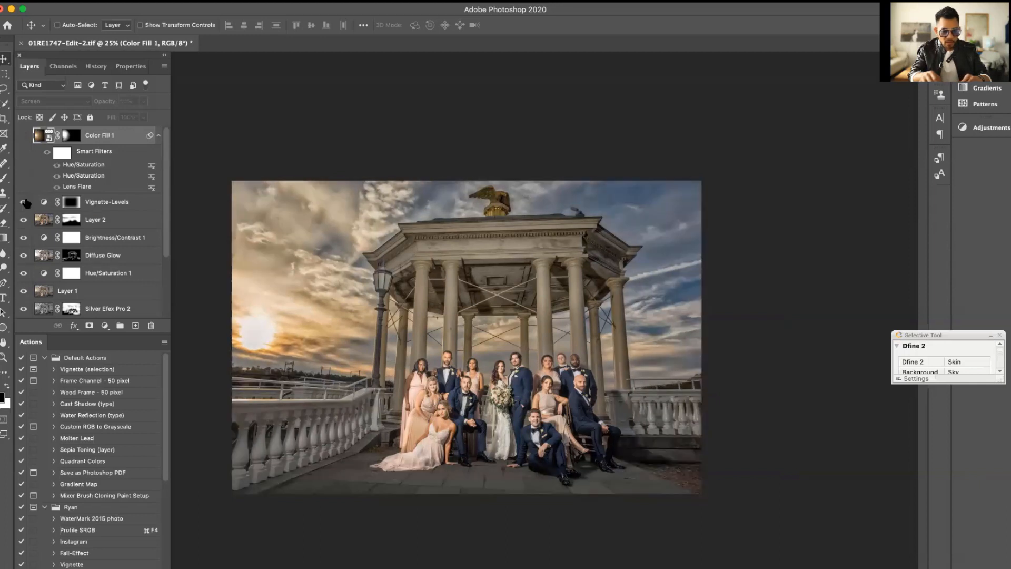
- Turn the Vignette-Levels layer back on and show the Color Fill 1 layer with its lens flare
click(24, 202)
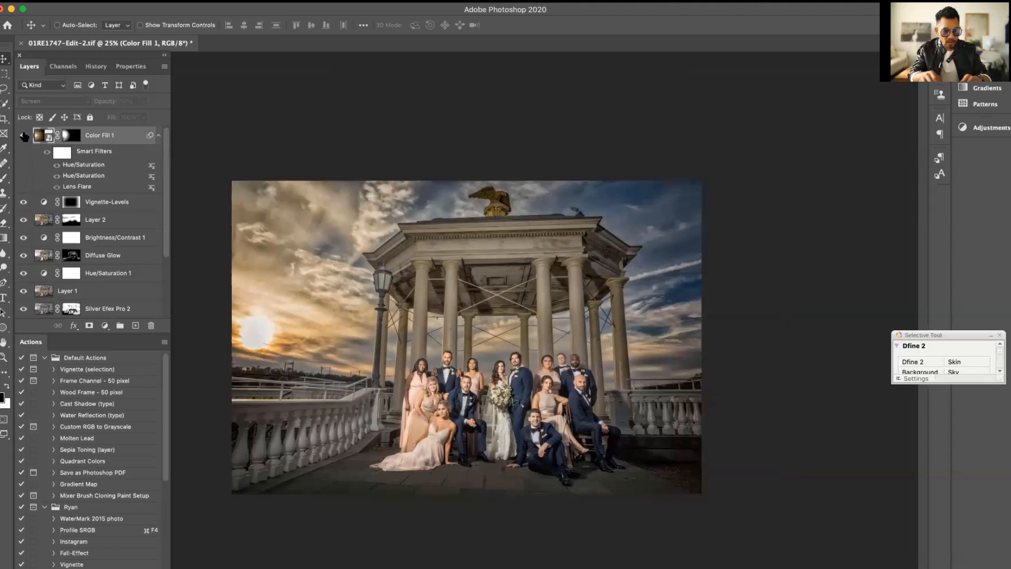
click(24, 136)
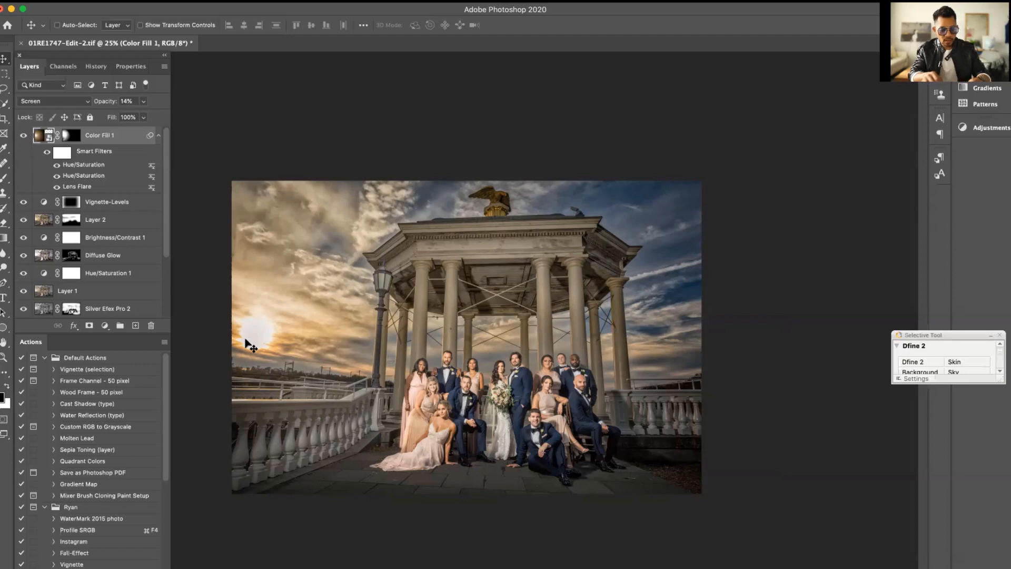
- Switch to Lightroom Classic and go through the photo's versions to 01RE1747-Edit-2-Edit.tif in the Develop module
key(super)
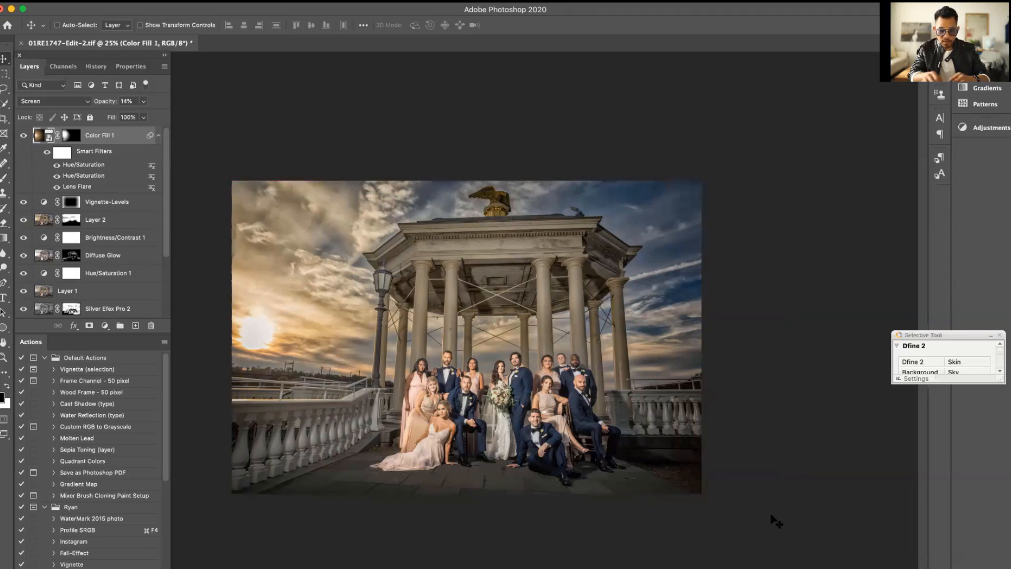
key(super+Tab)
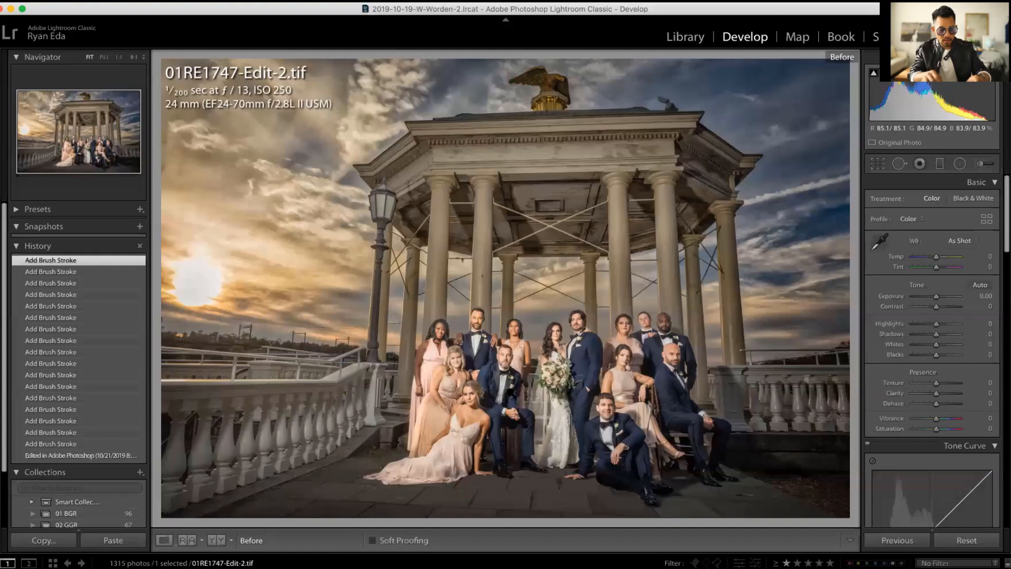
key(super+Tab)
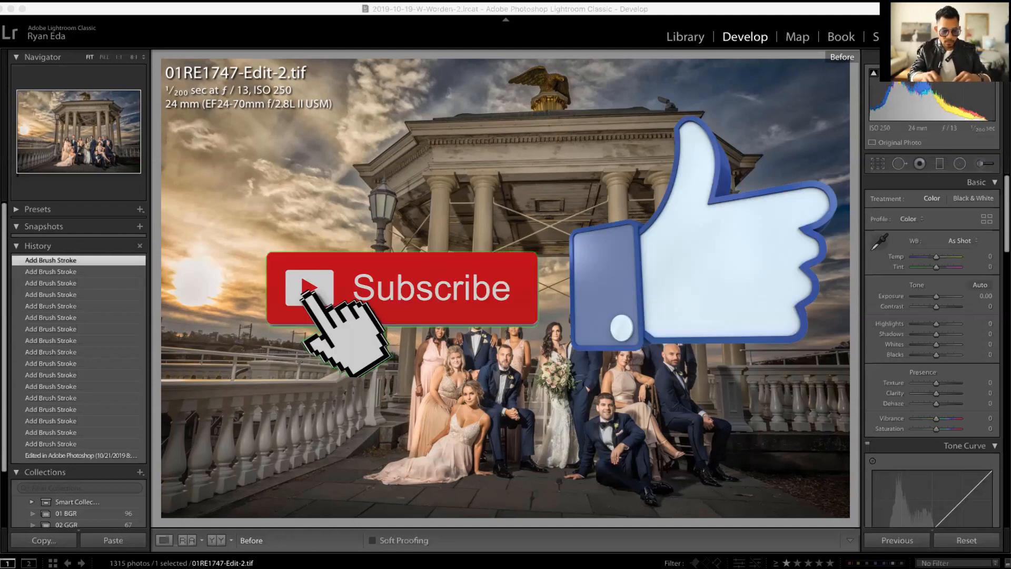
key(Left)
key(Left)
key(Left)
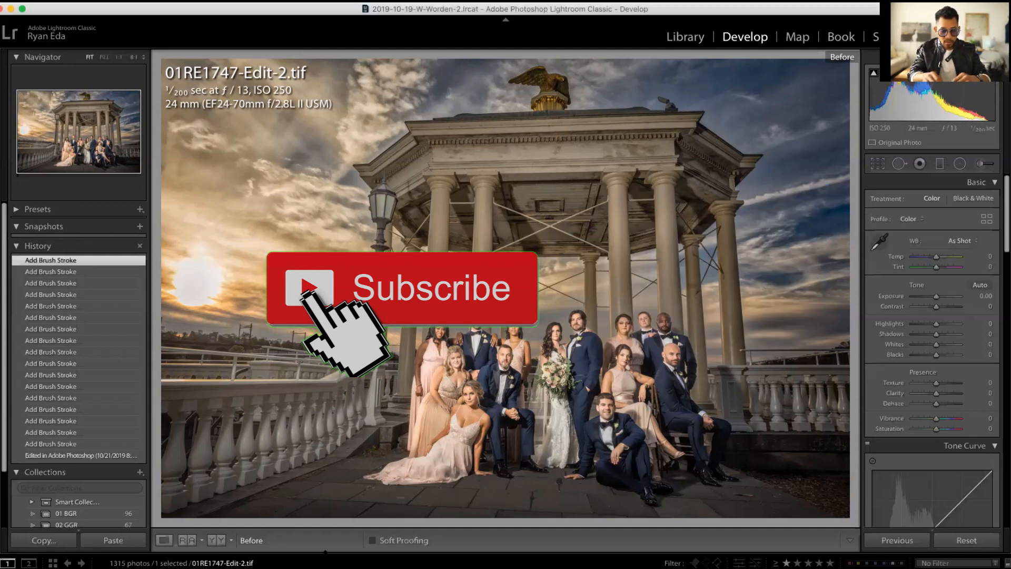
key(Right)
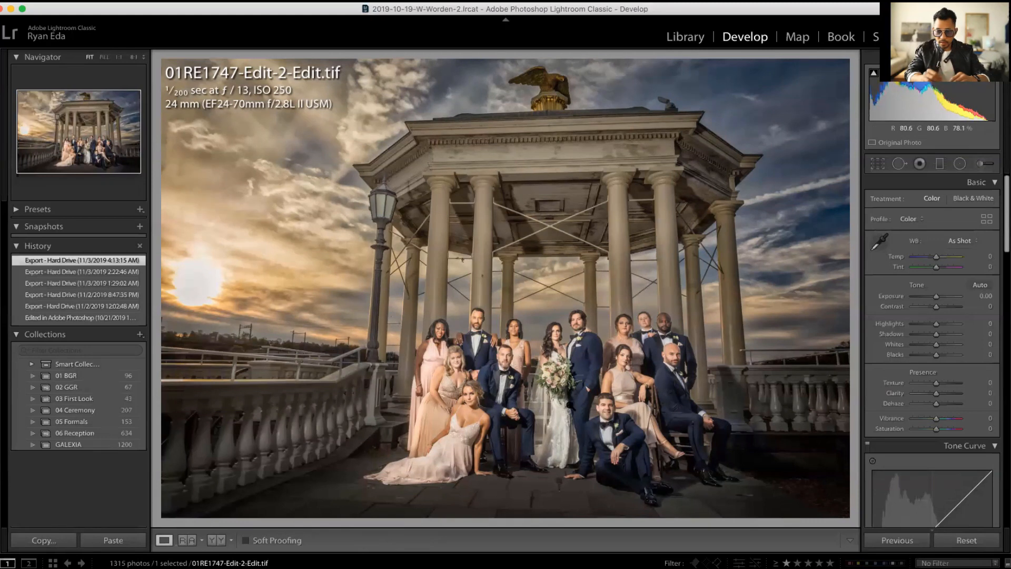
- Check the Adjustment Brush settings on 01RE1747-Edit-2-Edit.tif and compare the photo's before and after views
click(975, 163)
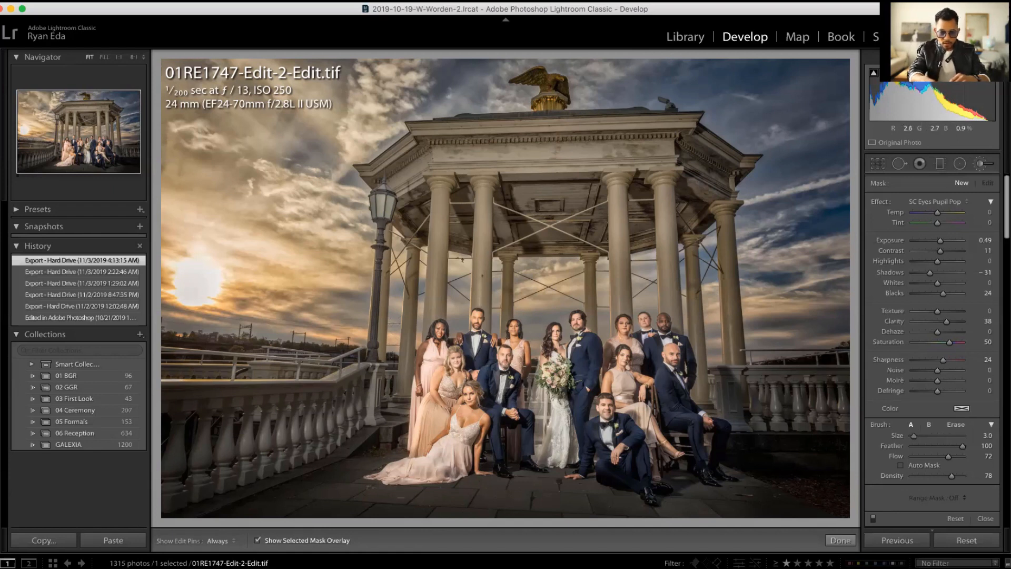
click(976, 166)
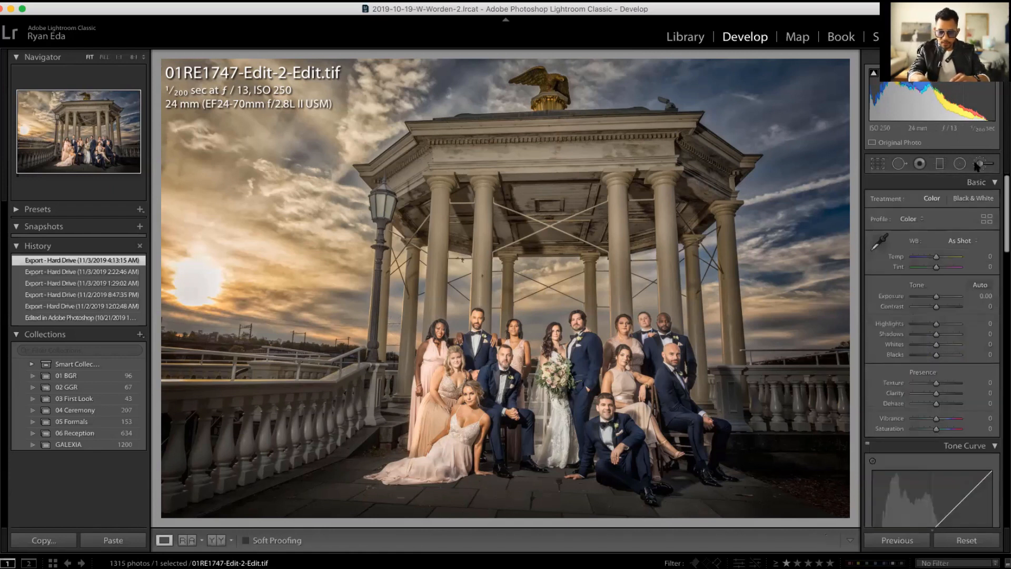
key(backslash)
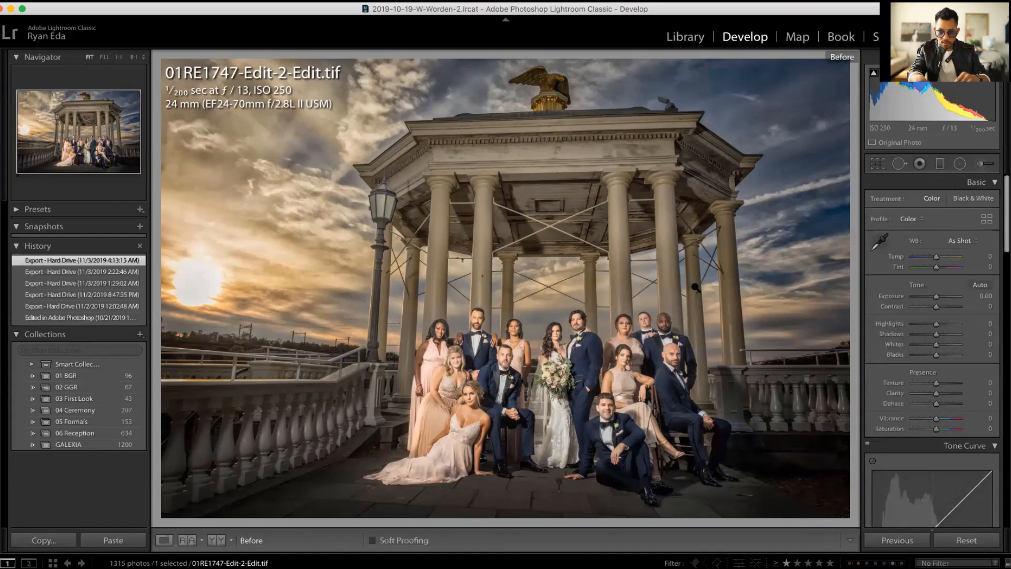
key(backslash)
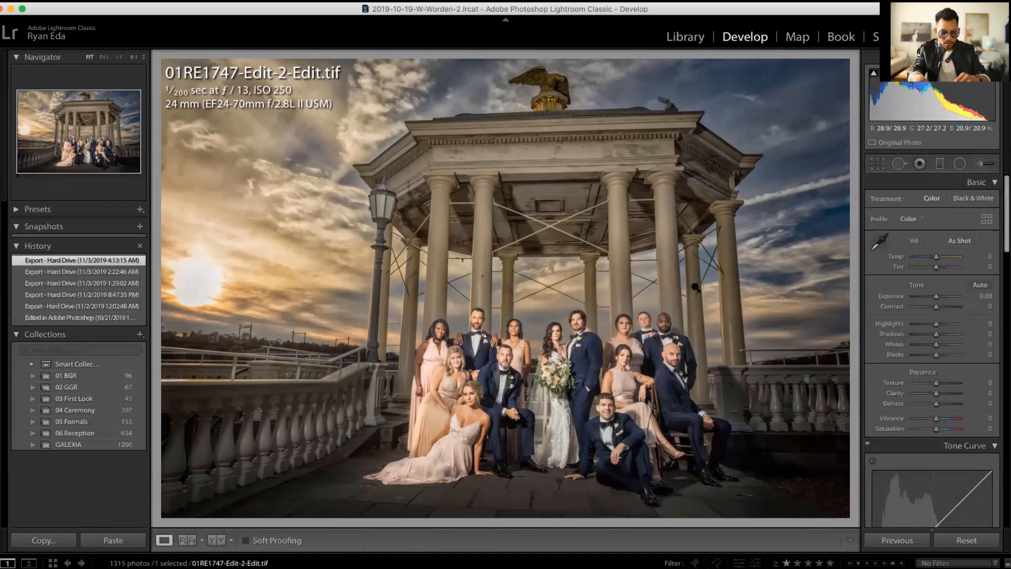
key(backslash)
key(backslash)
key(backslash)
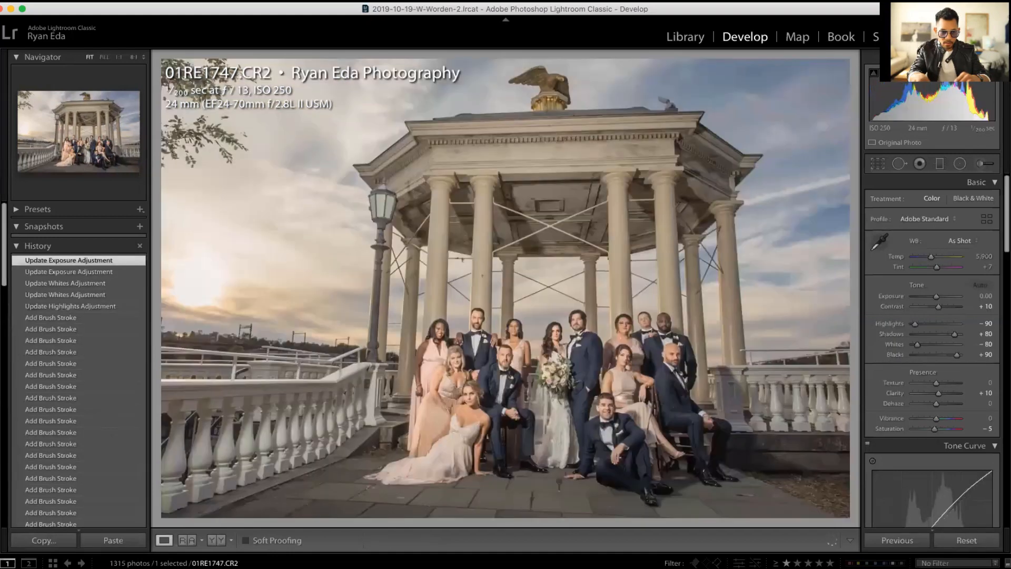
- Compare the final 01RE1747-Edit-2-Edit.tif with the raw 01RE1747.CR2, including the raw file's unedited Before view
key(backslash)
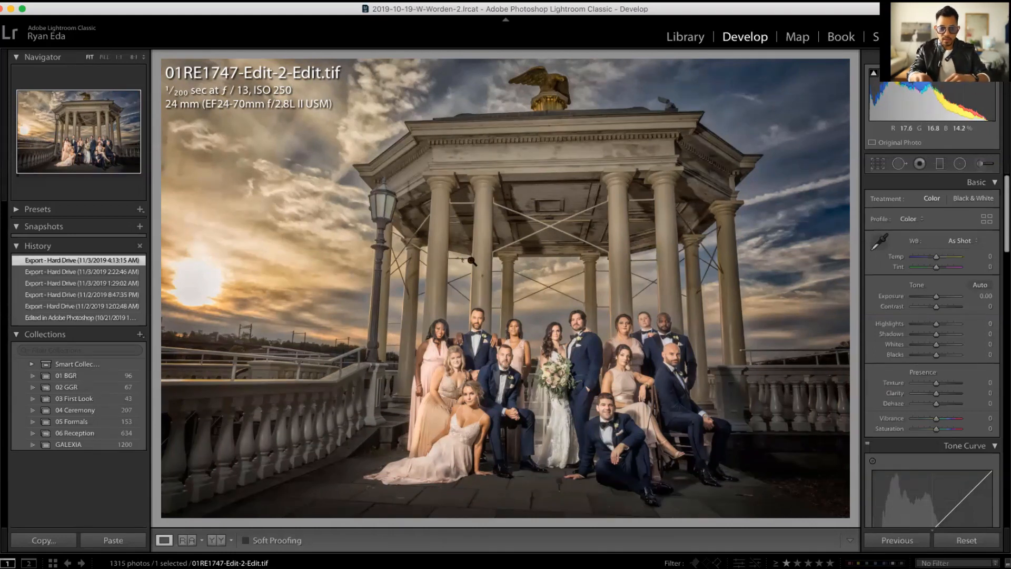
key(Right)
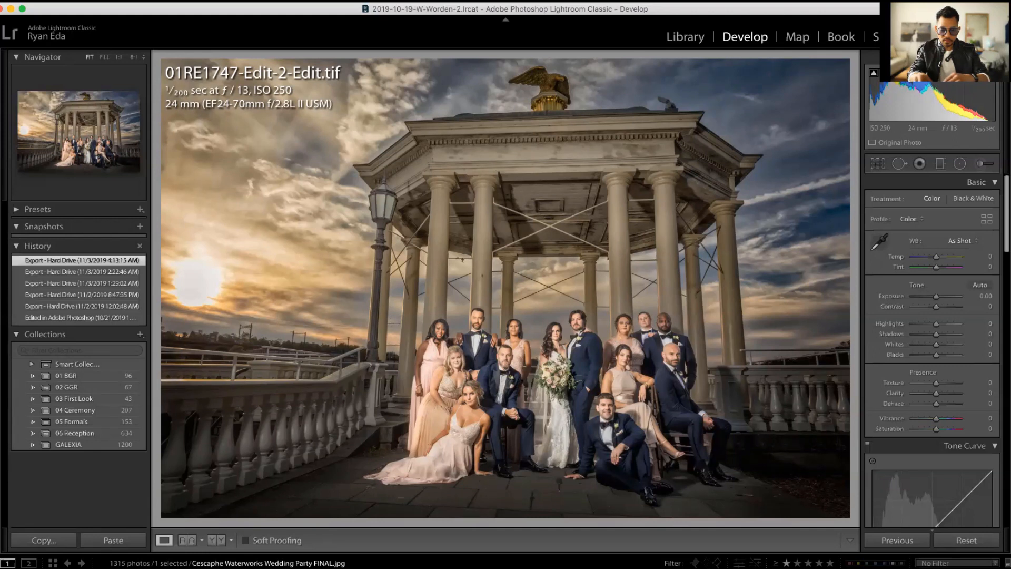
key(Right)
key(Right)
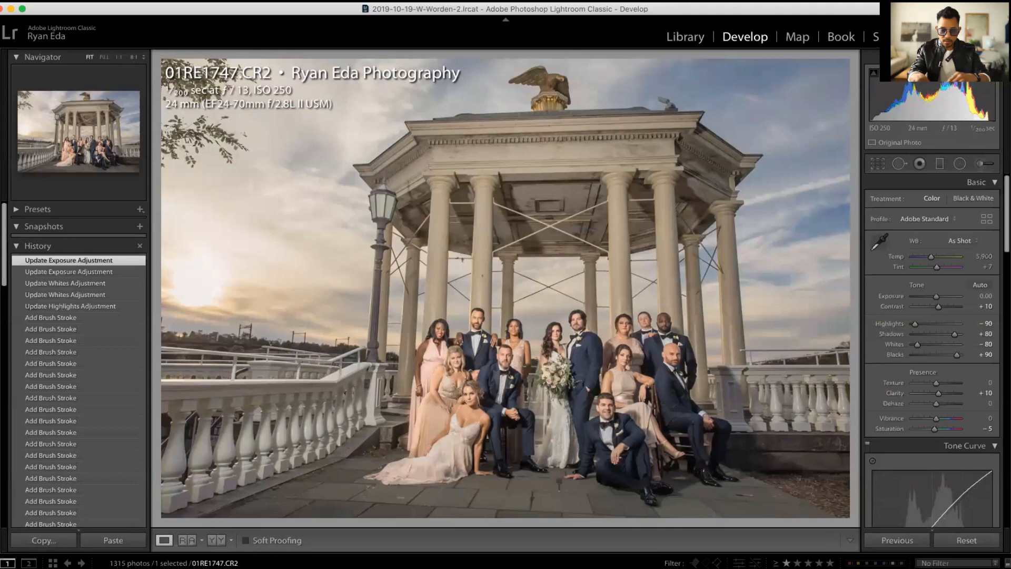
key(backslash)
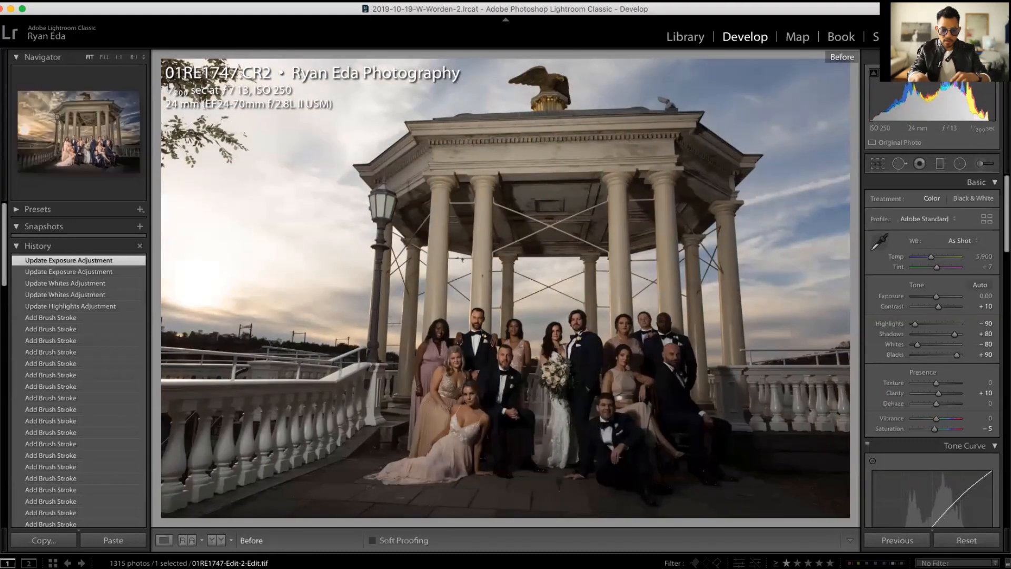
key(backslash)
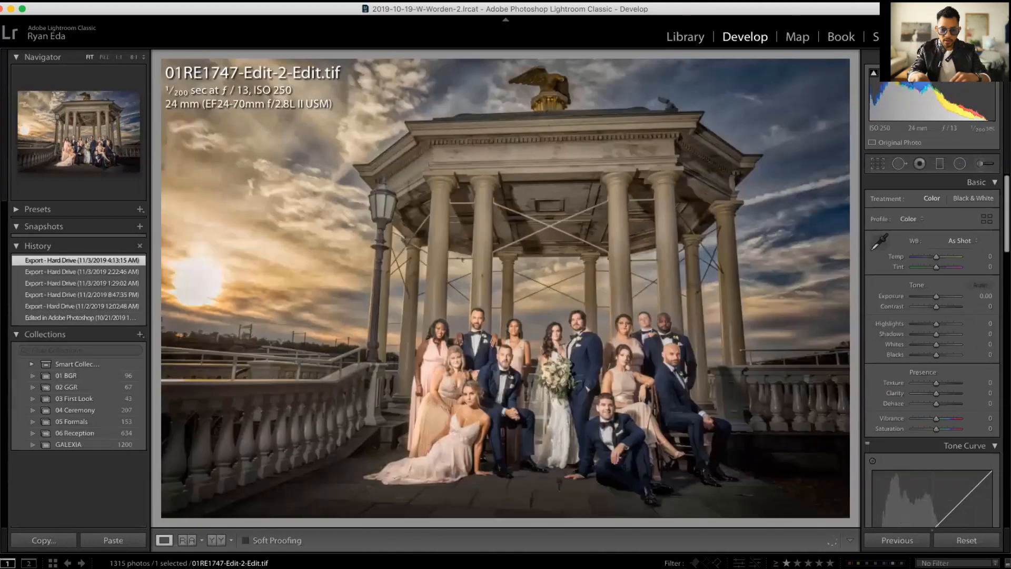